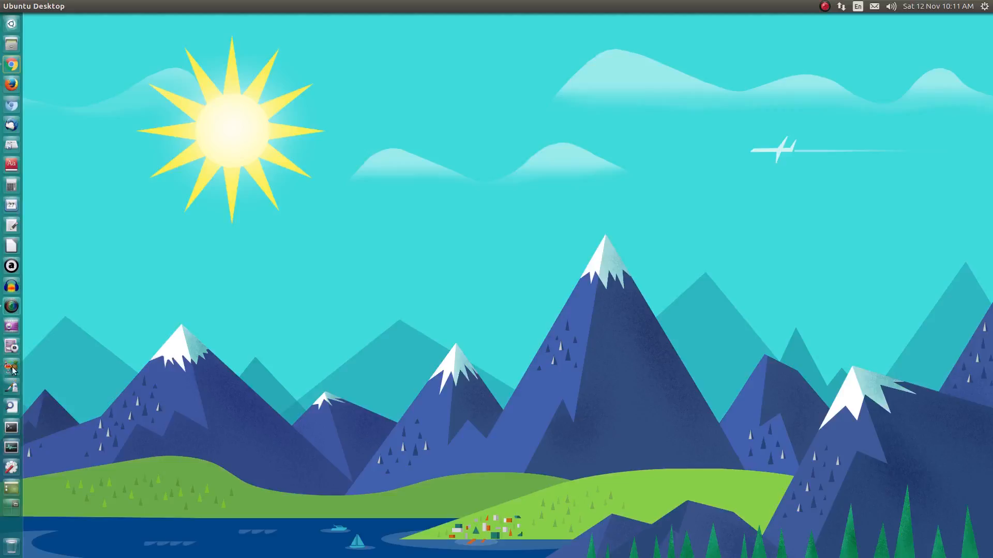
- Launch VirtualBox from the Unity Dash search and start the New virtual machine wizard
left_click(14, 30)
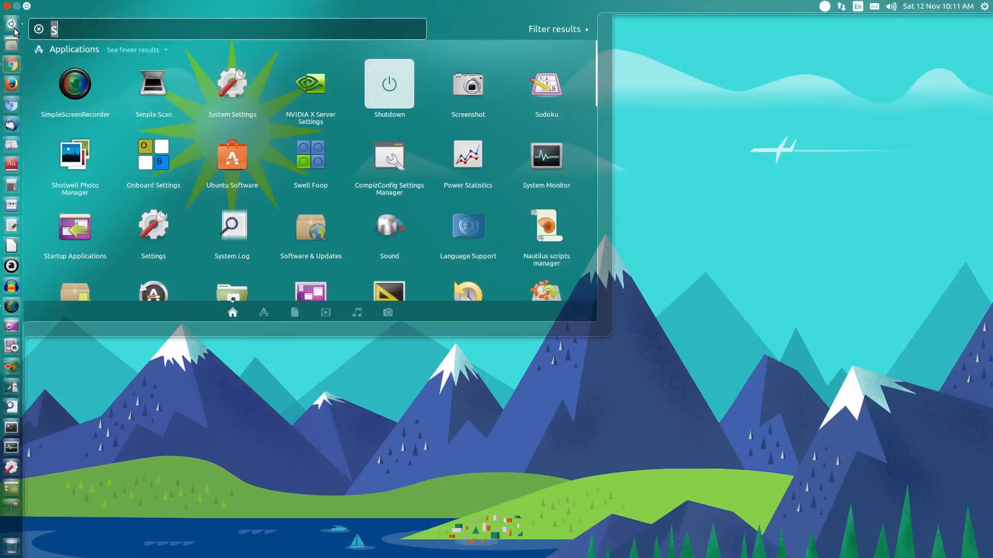
type("v")
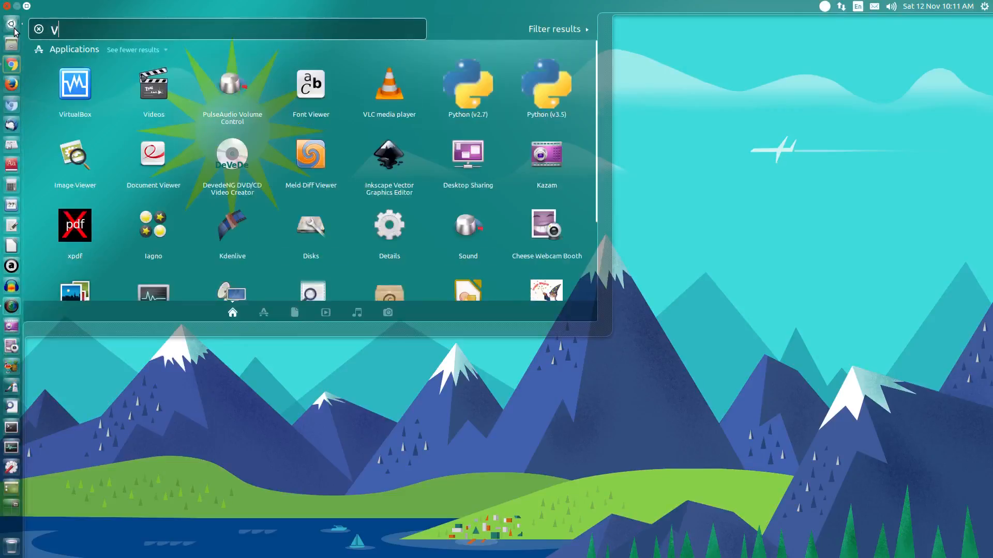
left_click(67, 82)
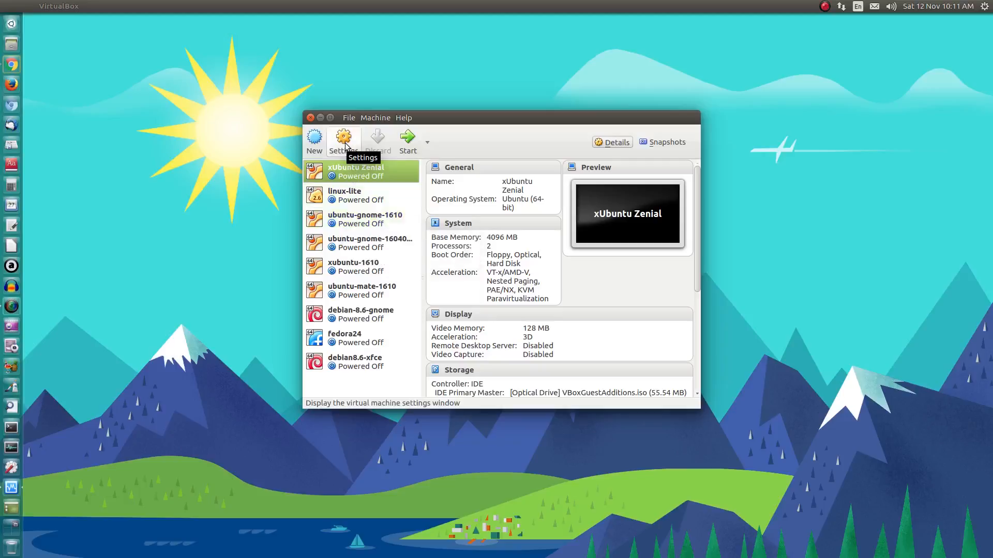
left_click(316, 142)
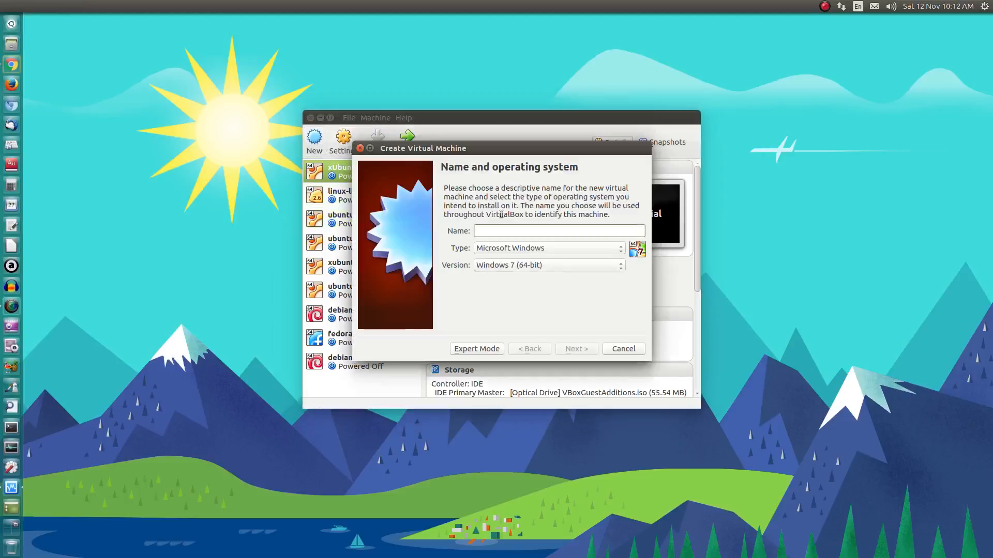
- Name the new machine Ubuntu-16.04.01 and allocate it 4096 MB of memory
type("Ubuntu-16.")
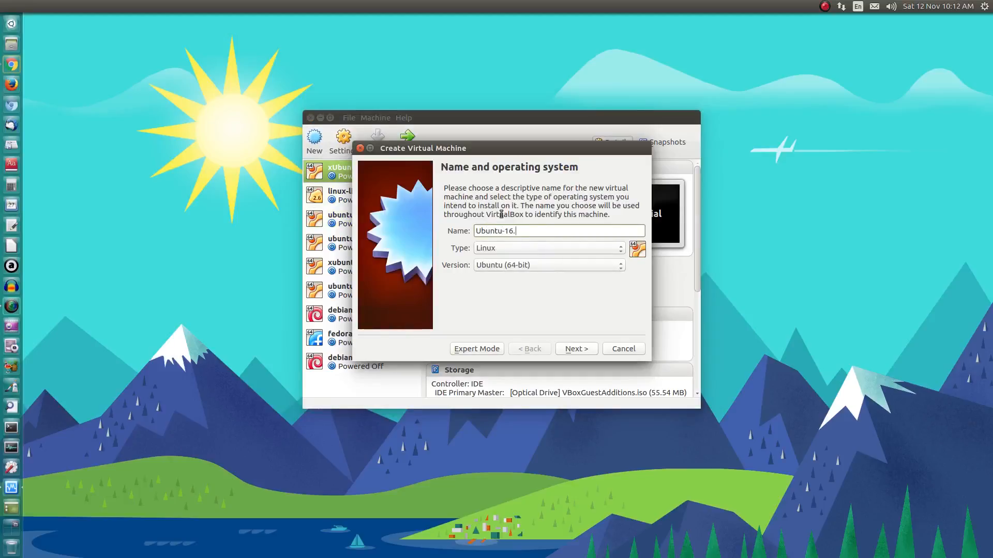
type("04.01")
left_click(576, 350)
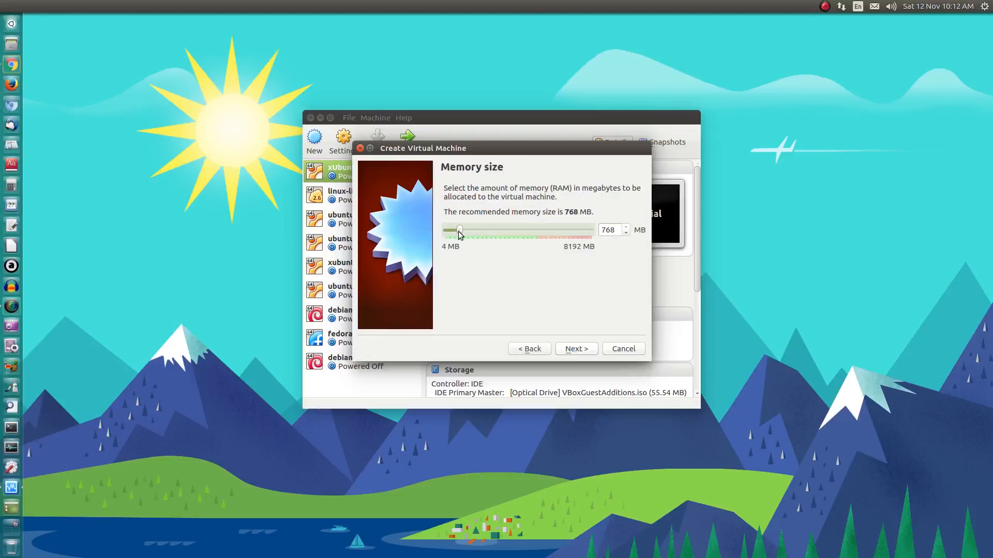
left_click_drag(461, 234, 520, 232)
left_click(576, 349)
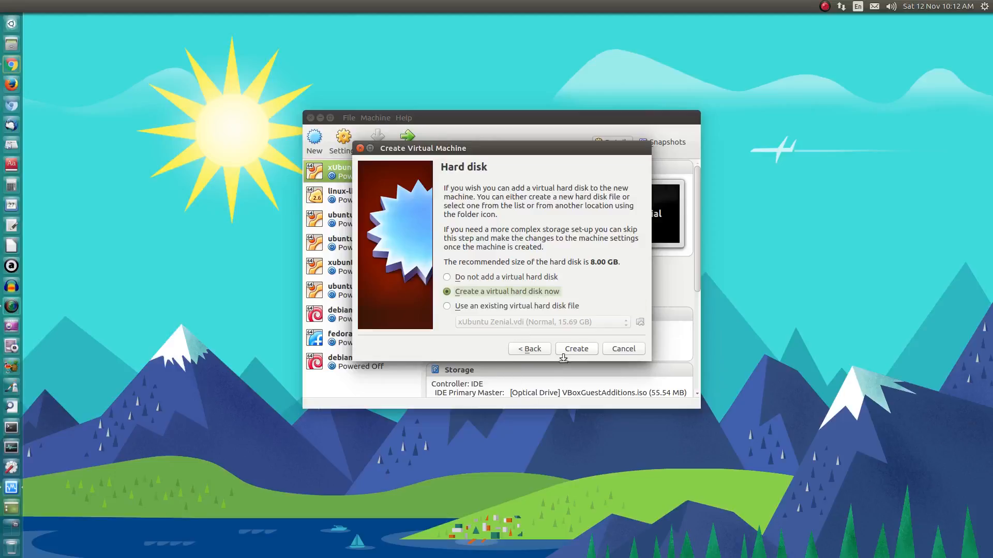
- Create a dynamically allocated 11.94 GB VDI hard disk and finish the machine
left_click(576, 349)
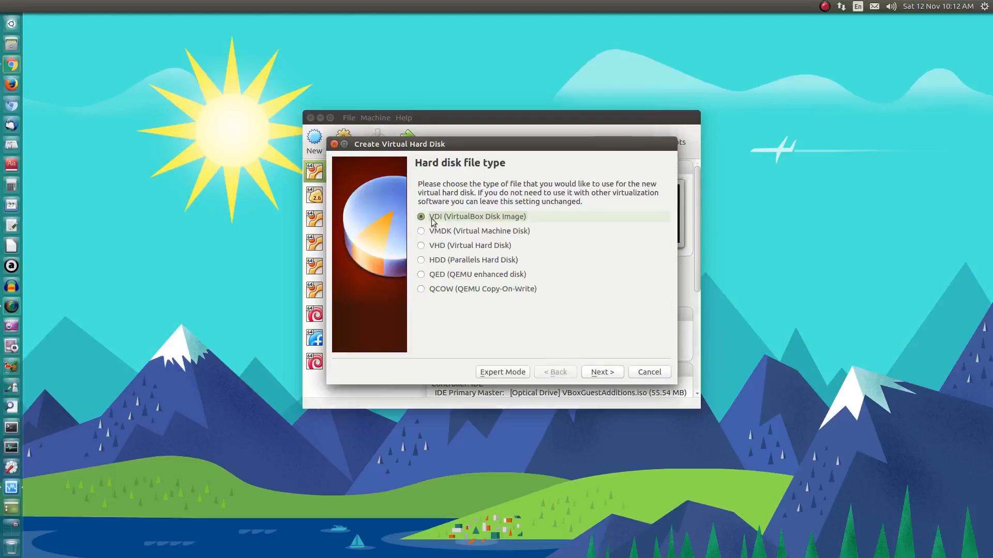
left_click(601, 373)
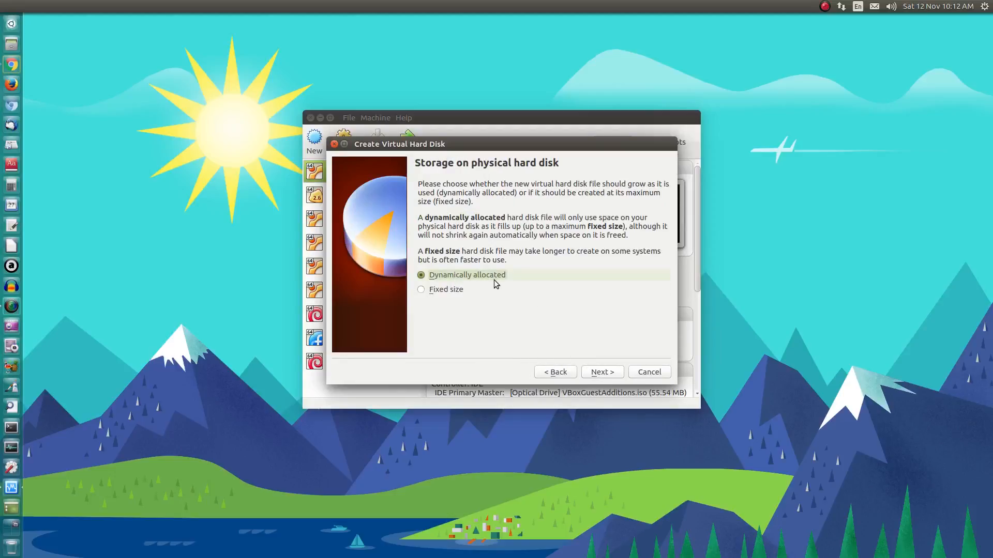
left_click(610, 373)
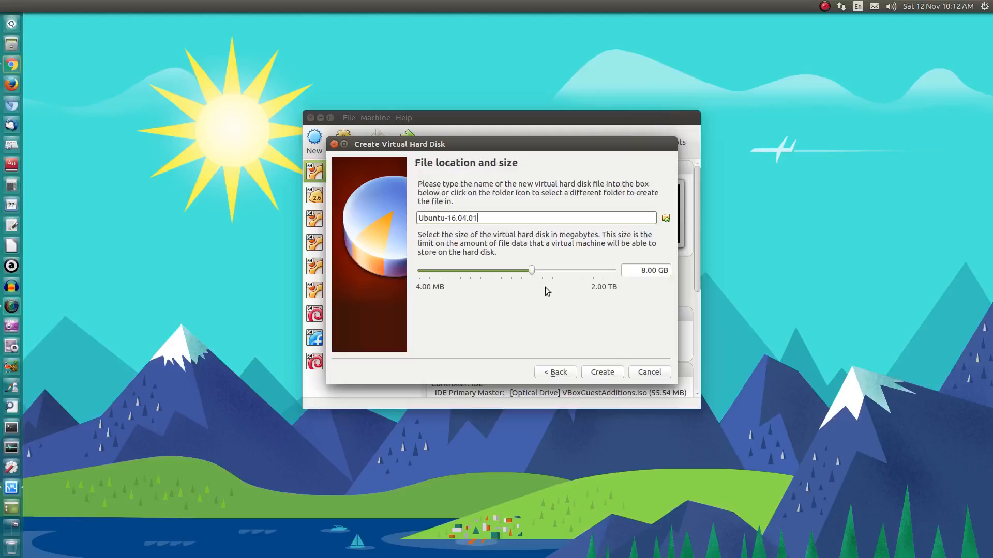
mouse_move(534, 270)
left_mouse_down()
mouse_move(555, 280)
mouse_move(541, 282)
left_mouse_up()
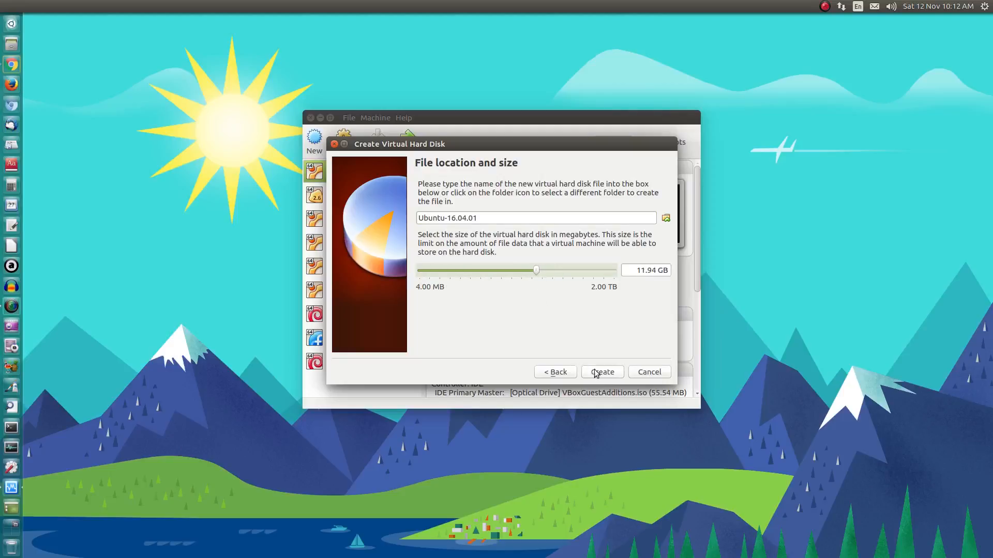
key("Right")
key("Right")
key("Left")
key("Left")
left_click(602, 372)
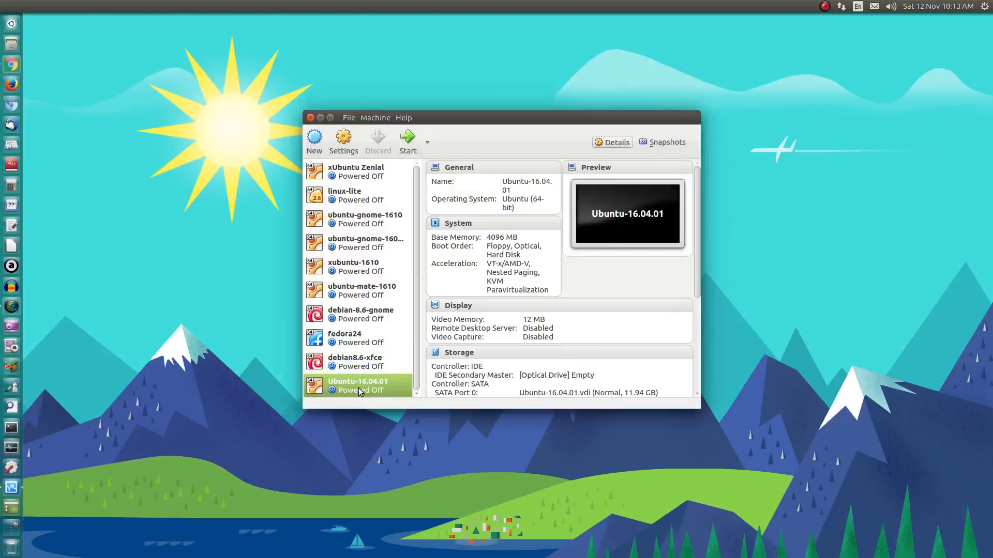
- Open the machine's Settings and look over the General Advanced, Description and Encryption tabs
mouse_move(358, 389)
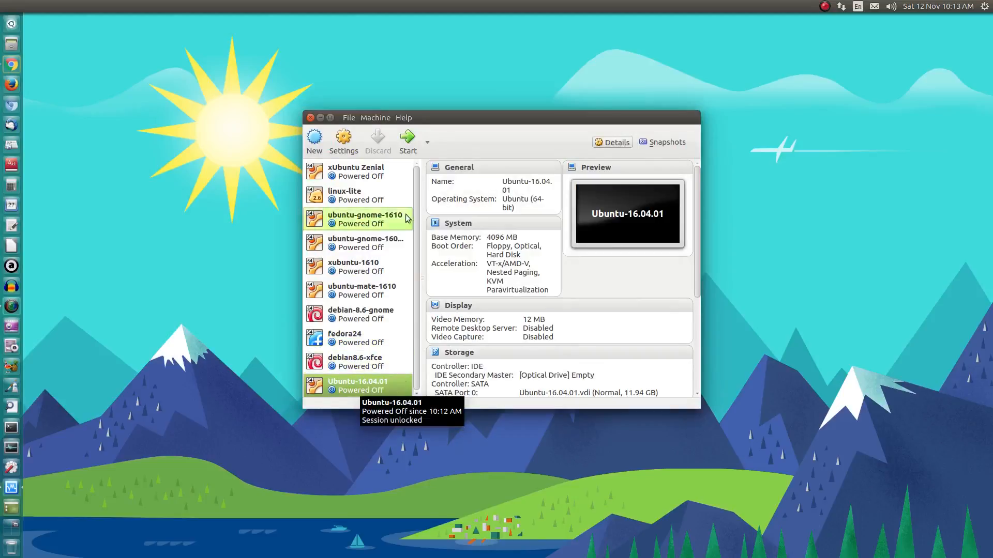
left_click(346, 143)
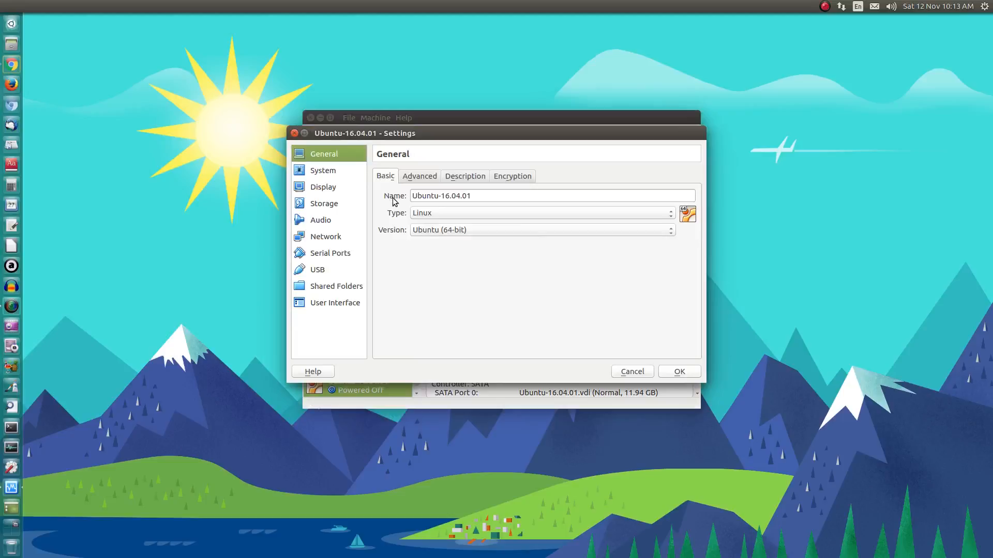
left_click(416, 179)
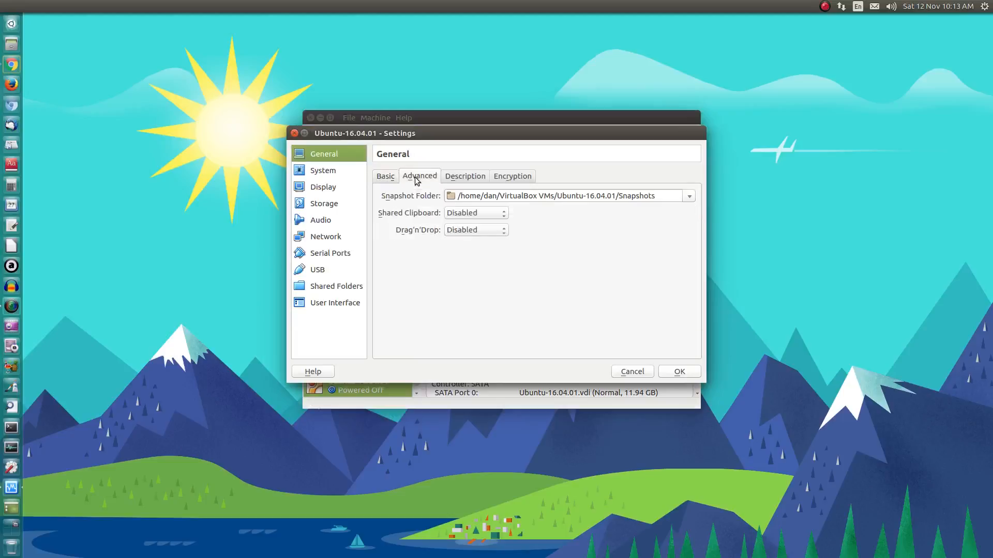
left_click(472, 176)
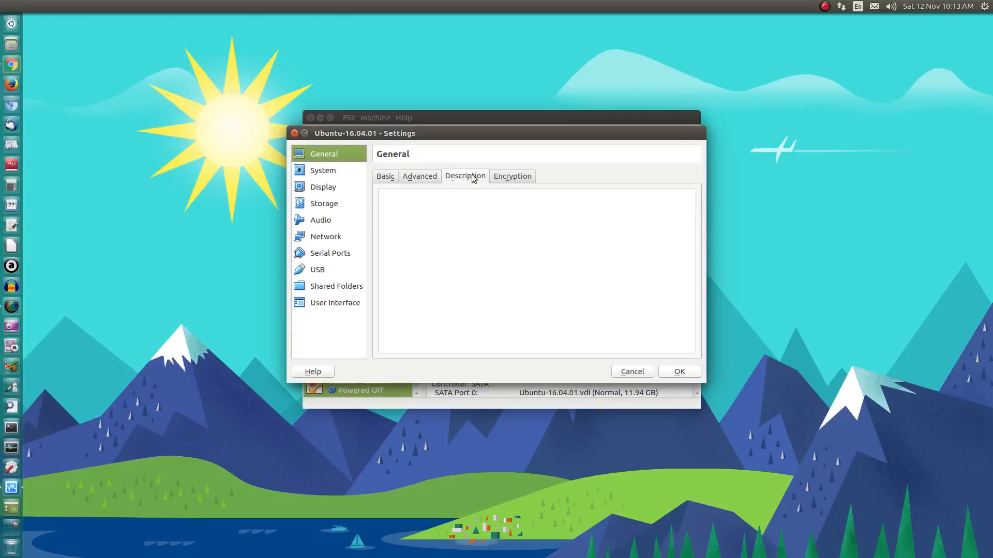
left_click(512, 176)
left_click(387, 177)
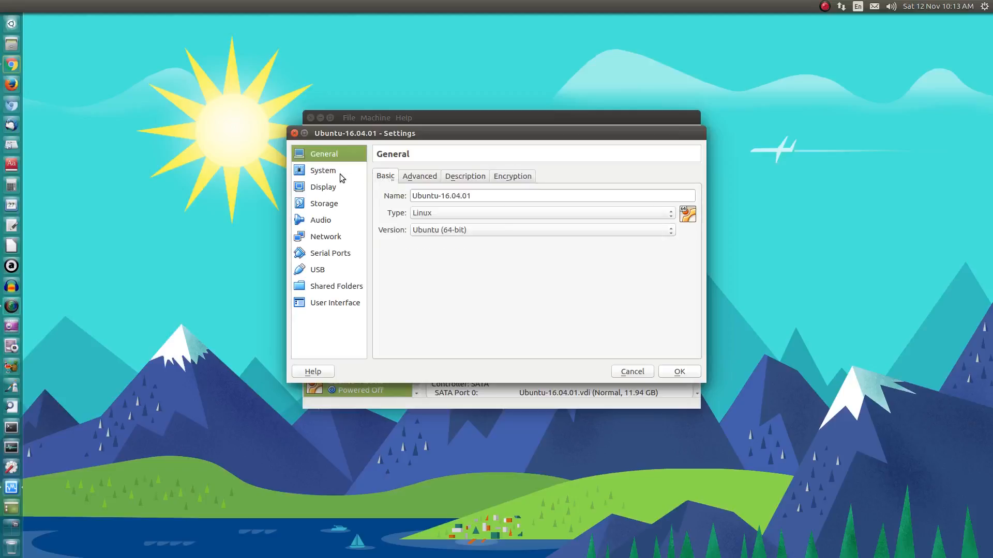
- On the System page, set 4 processors and enable PAE/NX
left_click(341, 172)
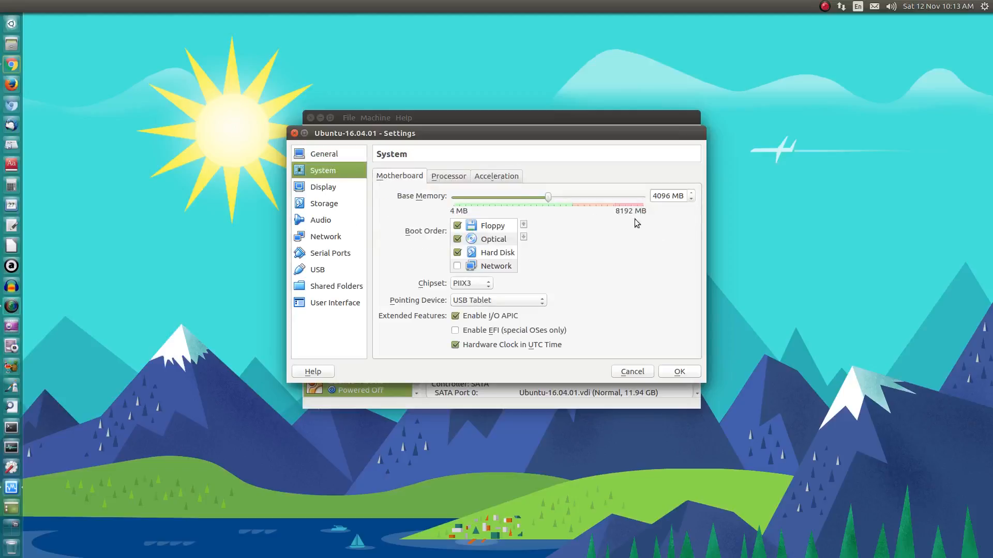
left_click(443, 177)
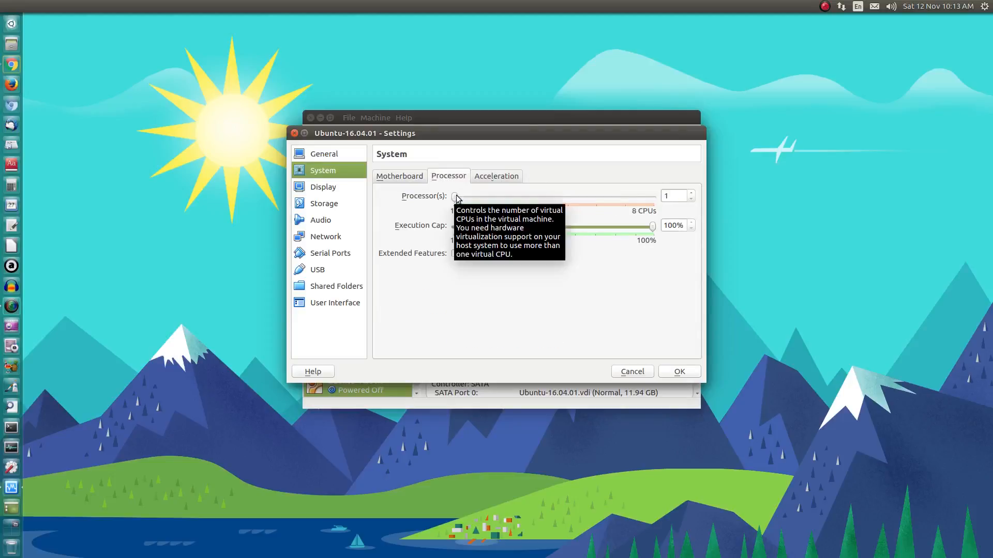
left_click_drag(456, 198, 506, 197)
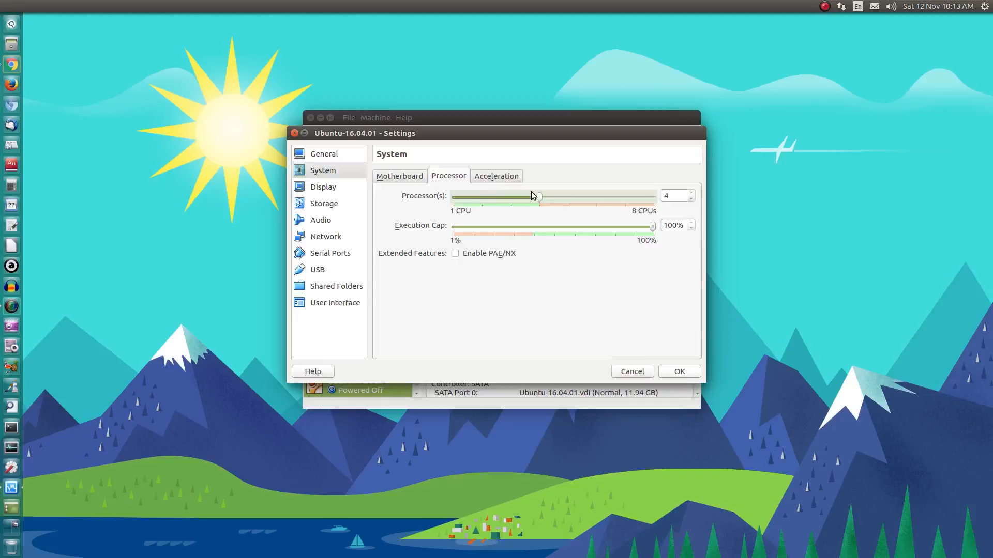
left_click(455, 253)
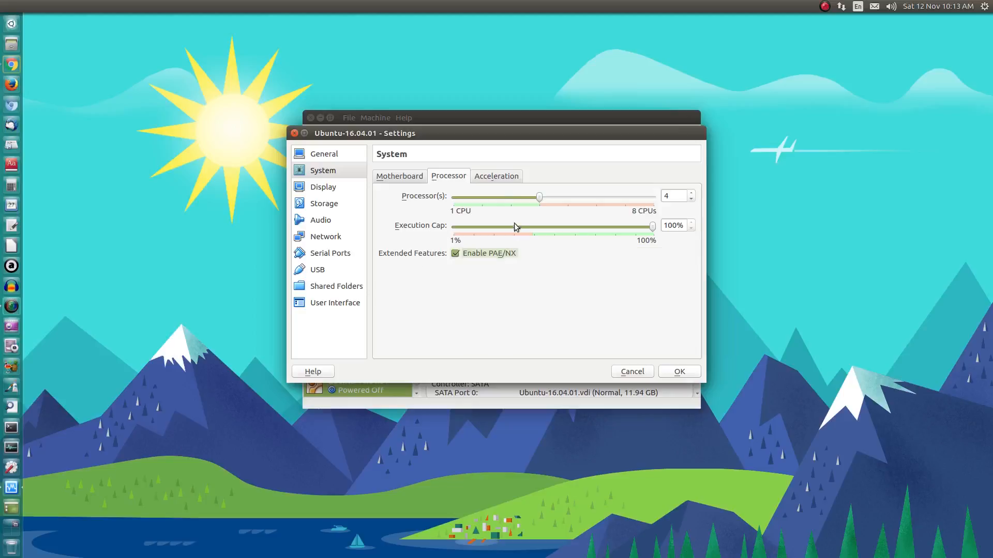
left_click(497, 176)
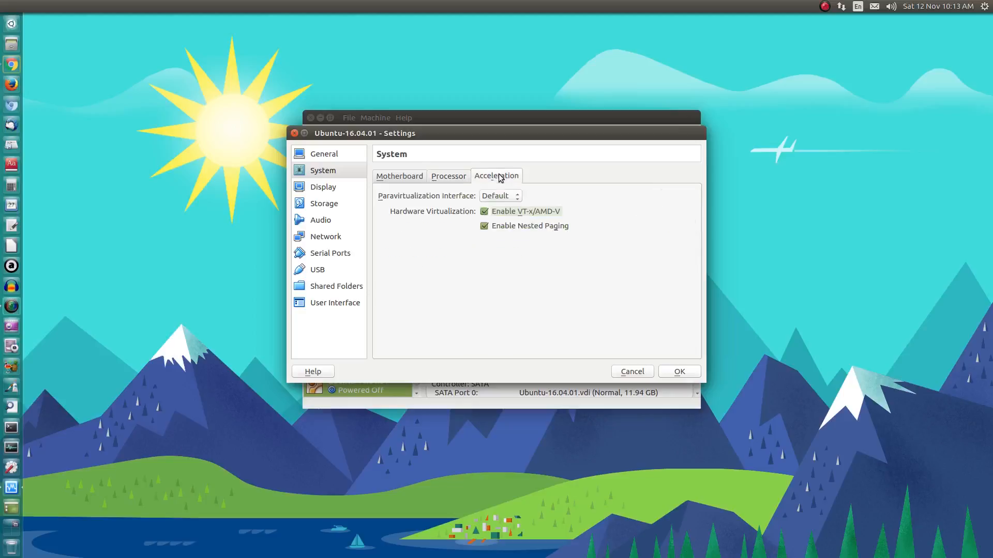
left_click(402, 176)
- Set video memory to 128 MB with 3D acceleration enabled, then go to Storage
left_click(332, 191)
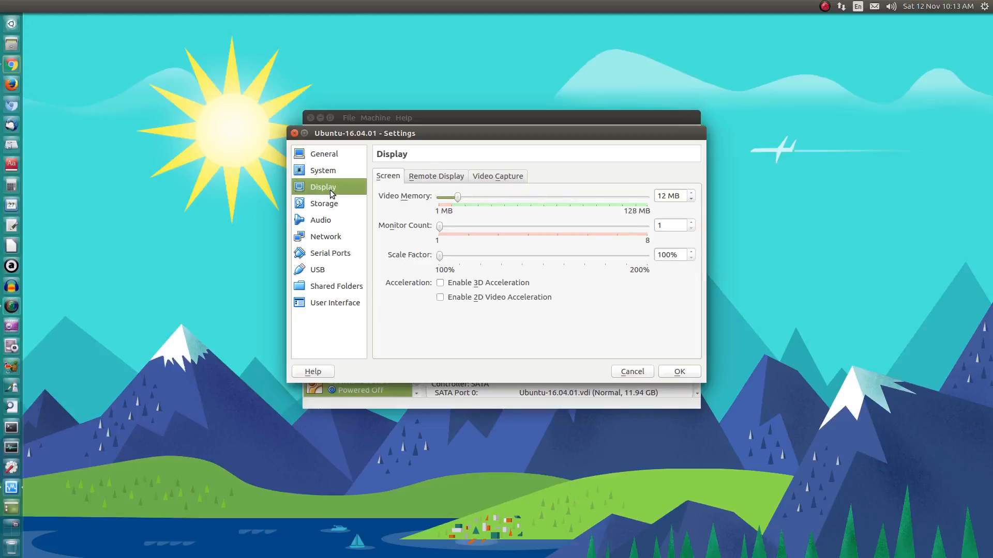
left_click_drag(458, 201, 656, 212)
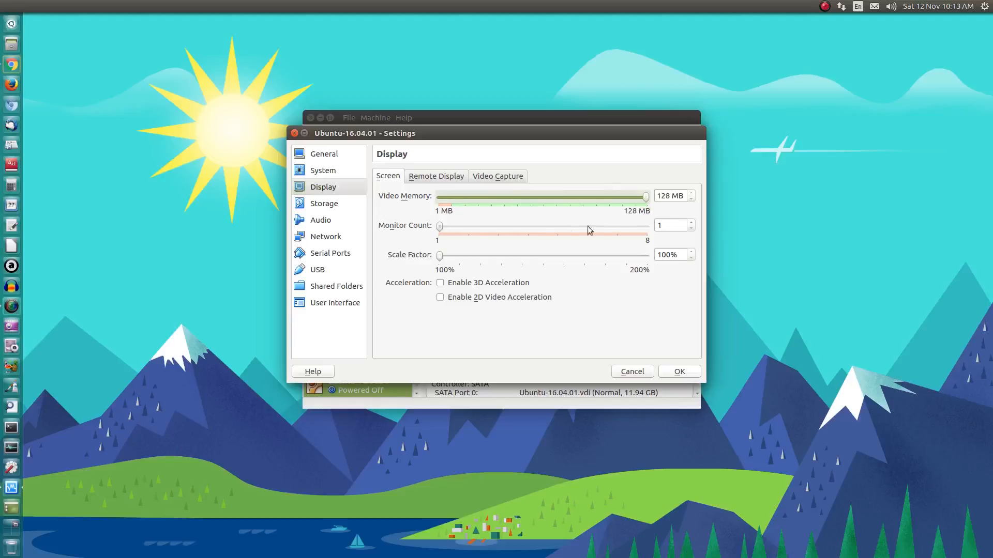
left_click(442, 284)
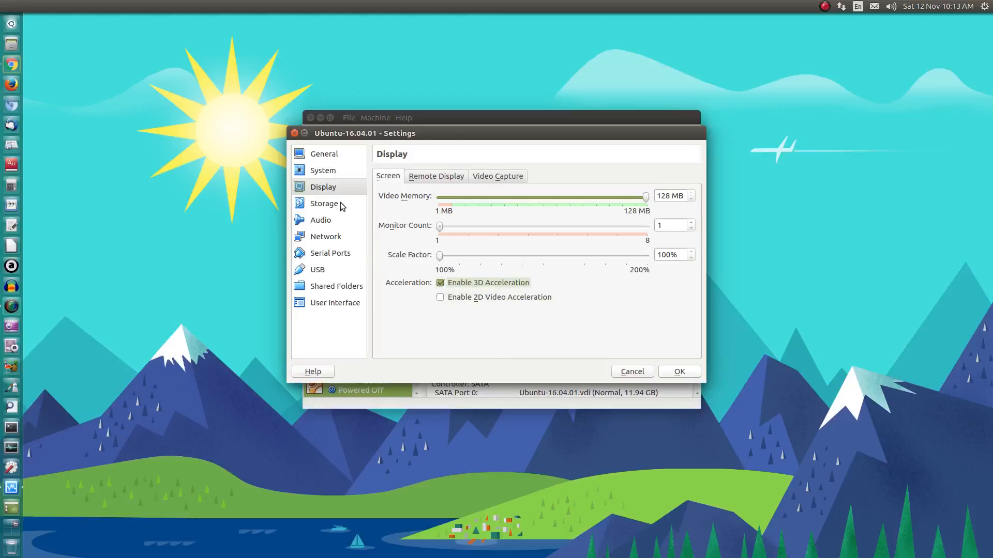
left_click(448, 179)
left_click(495, 178)
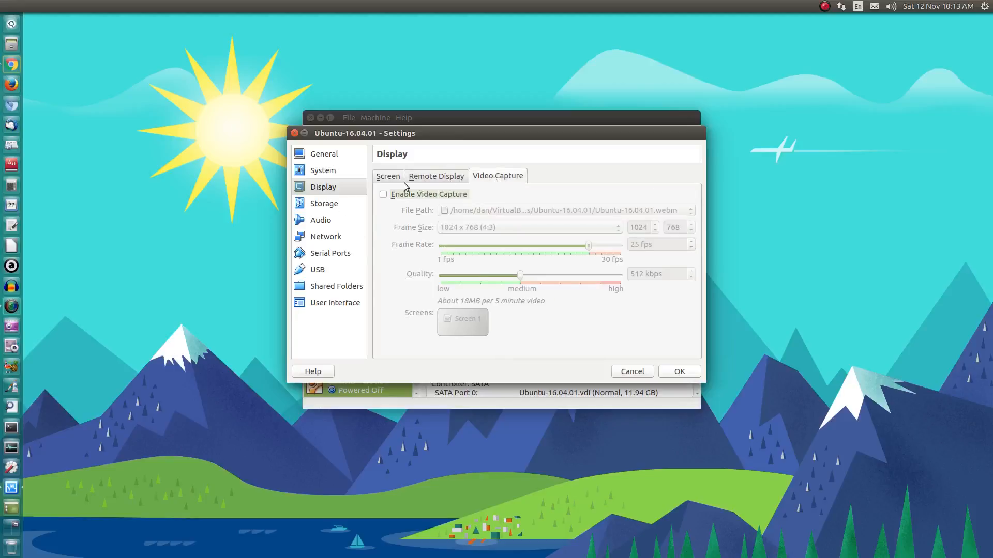
left_click(388, 178)
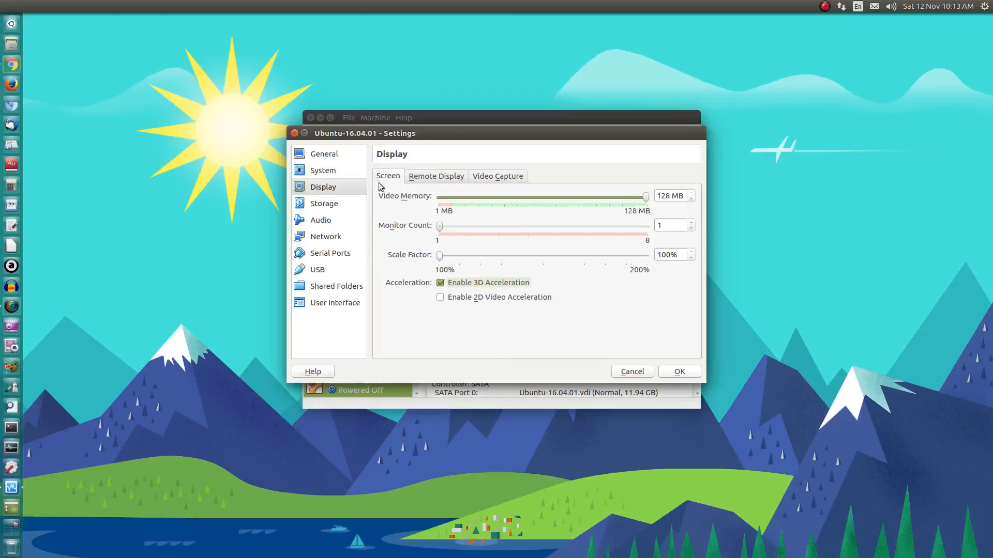
left_click(331, 207)
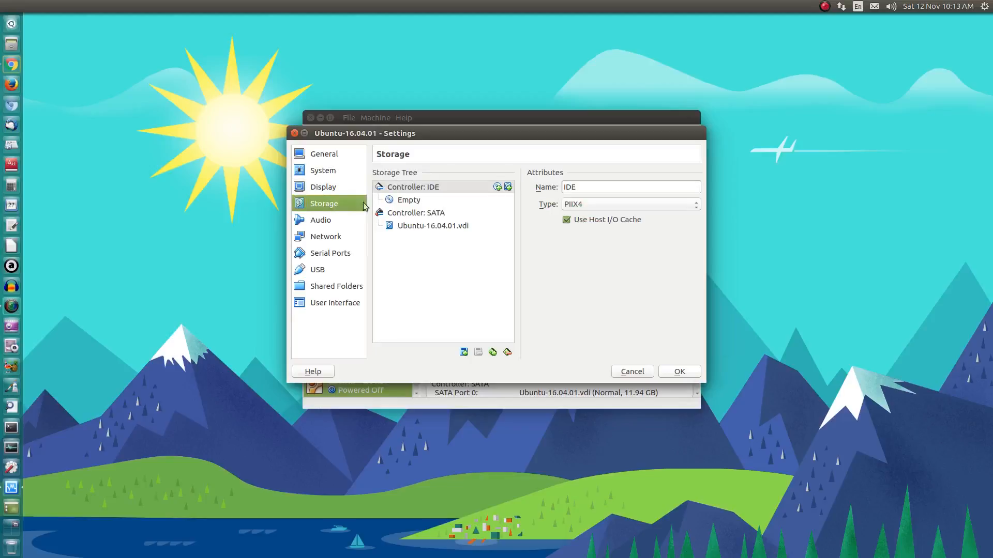
- Attach ubuntu-16.04.1-desktop-amd64.iso to the empty IDE optical drive as a Live CD/DVD
left_click(408, 202)
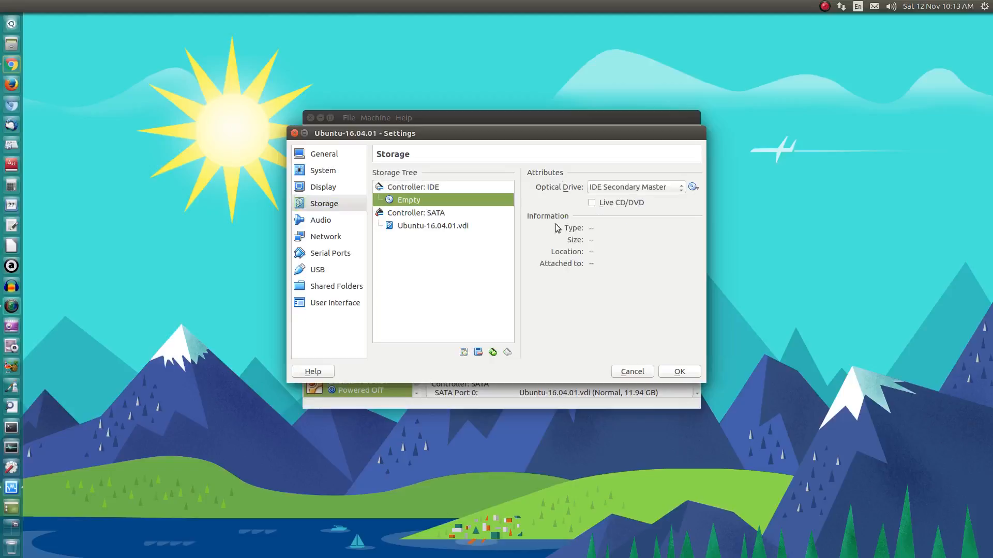
left_click(592, 203)
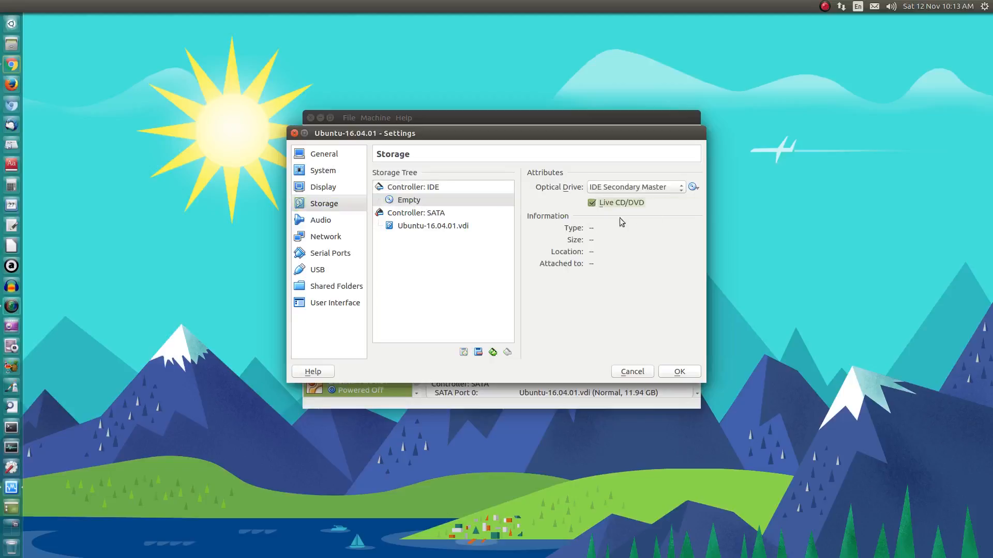
left_click(693, 188)
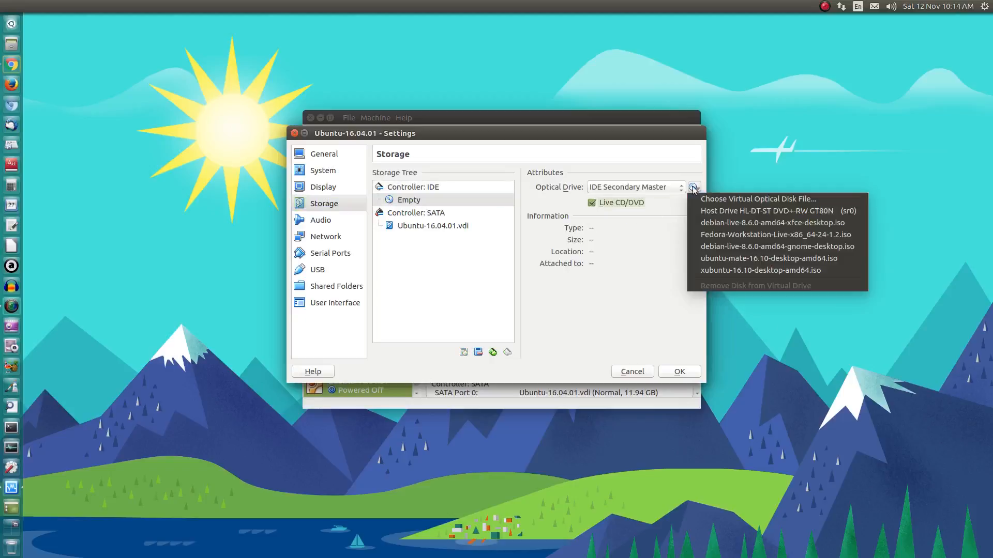
left_click(700, 198)
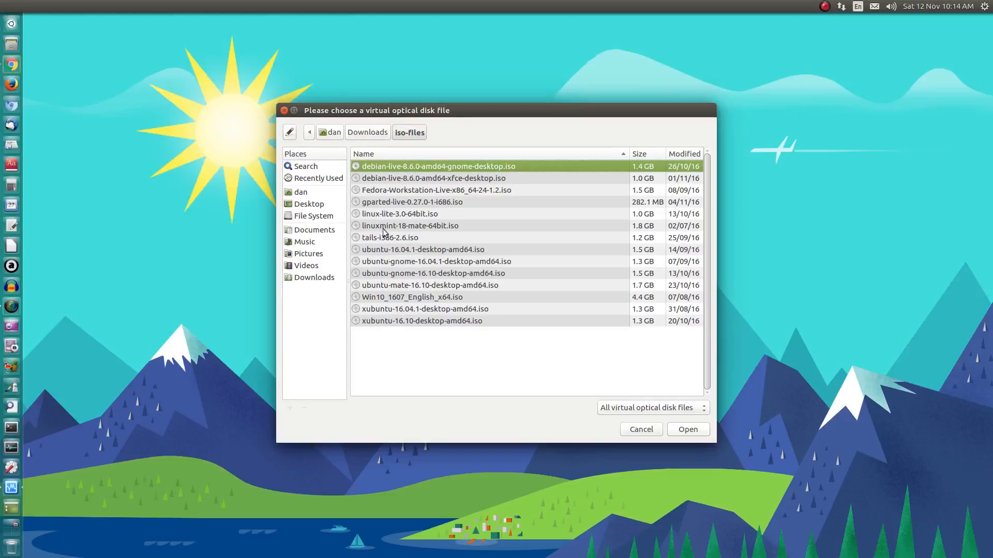
left_click(393, 249)
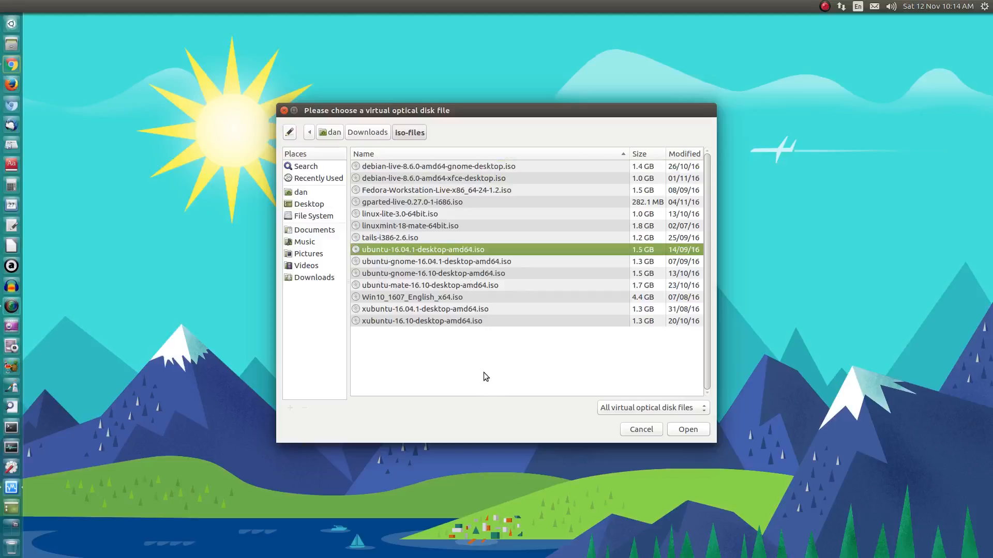
left_click(693, 434)
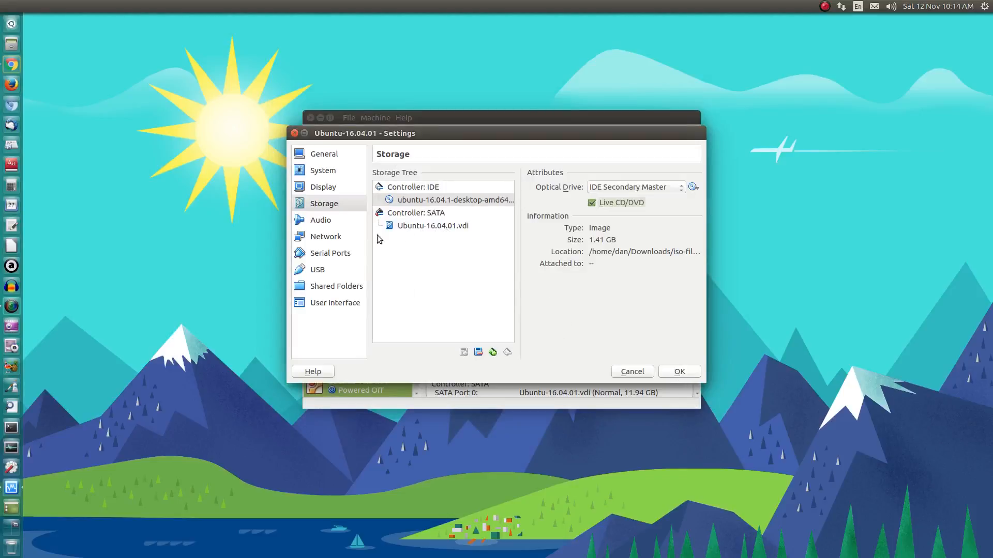
left_click(327, 221)
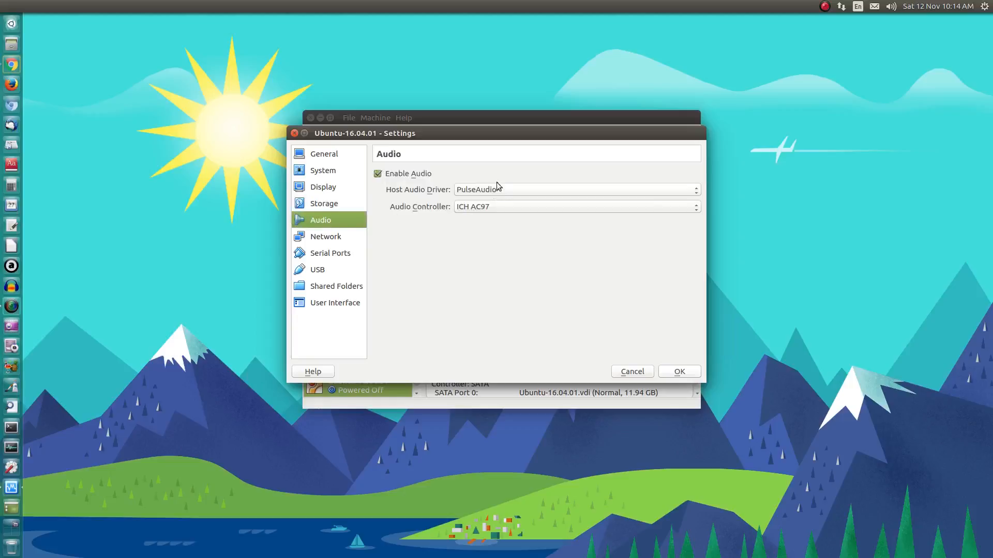
- Review the Network, Serial Ports, USB, Shared Folders and User Interface pages, then save with OK
left_click(334, 239)
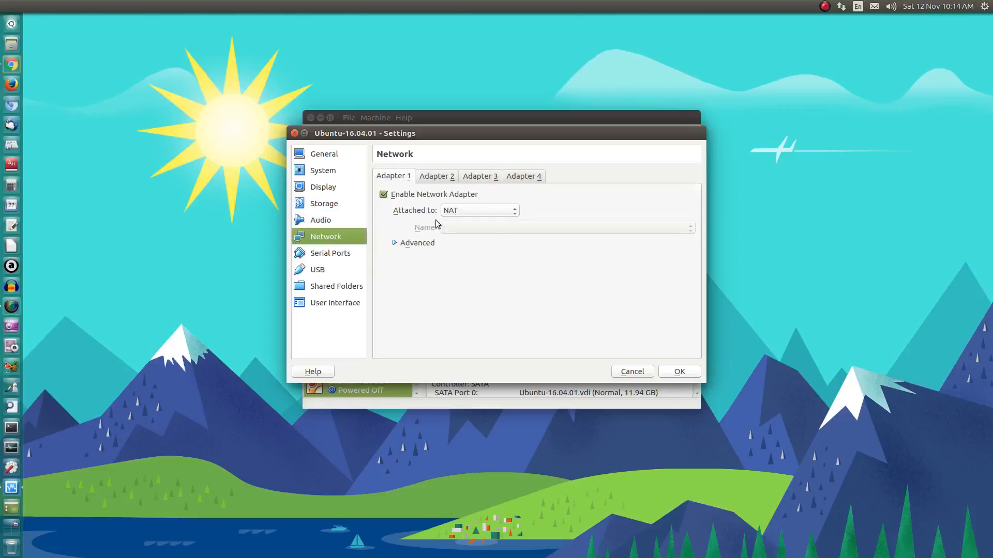
left_click(336, 254)
left_click(311, 271)
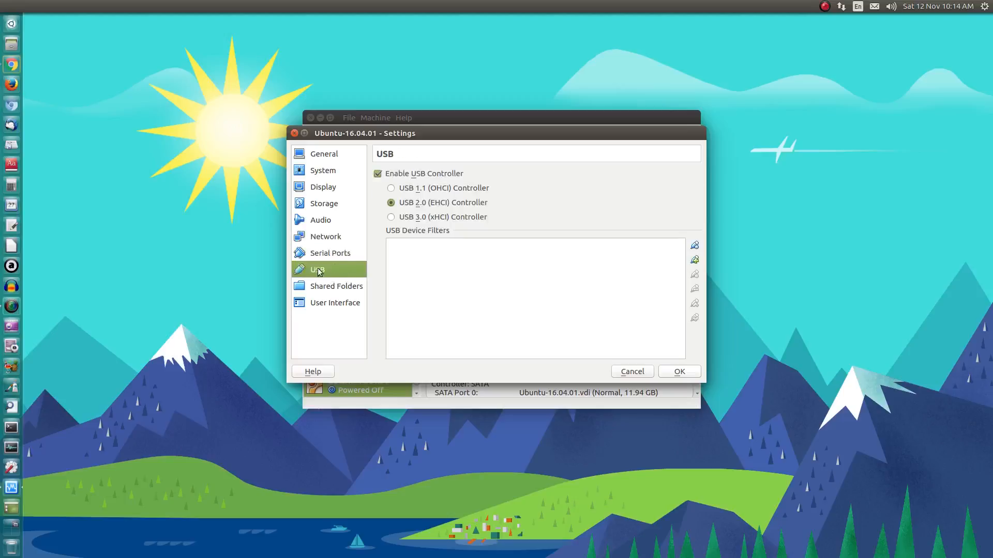
left_click(337, 287)
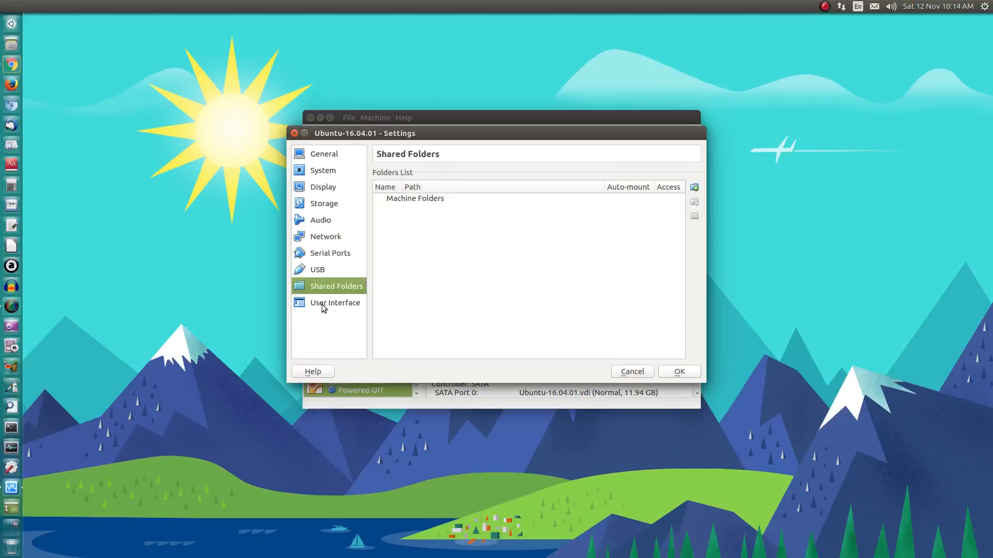
left_click(322, 304)
left_click(337, 156)
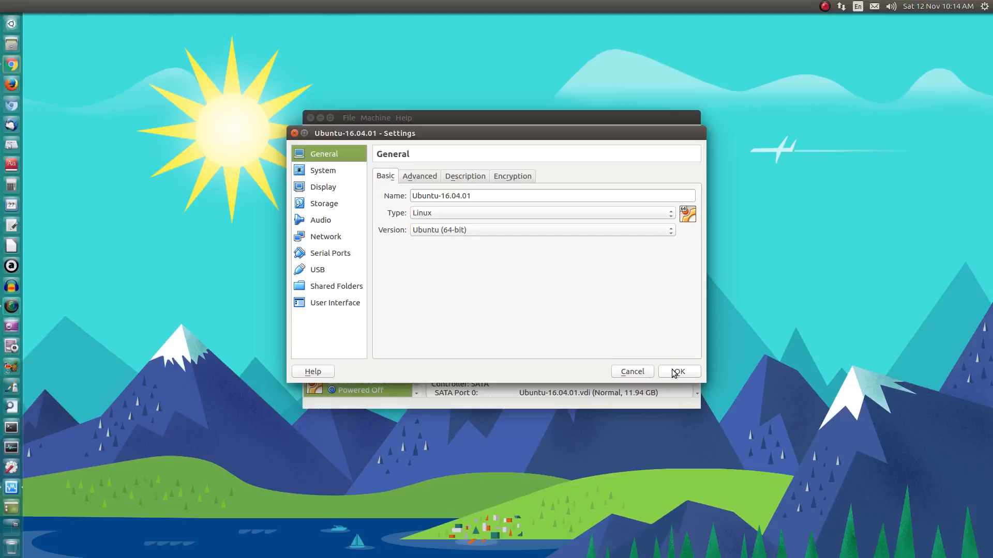
left_click(674, 372)
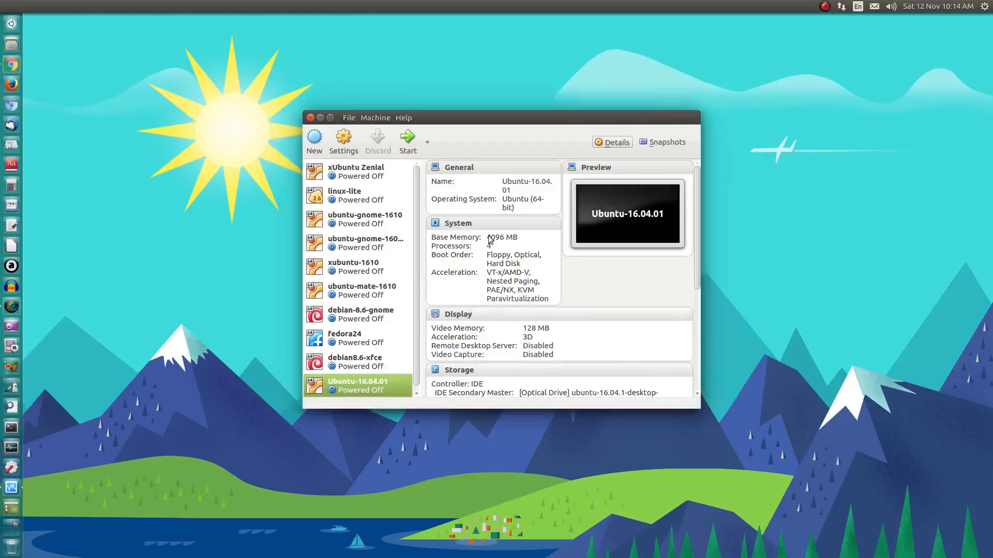
- Start the Ubuntu-16.04.01 VM and confirm English at the boot language prompt
left_click(408, 143)
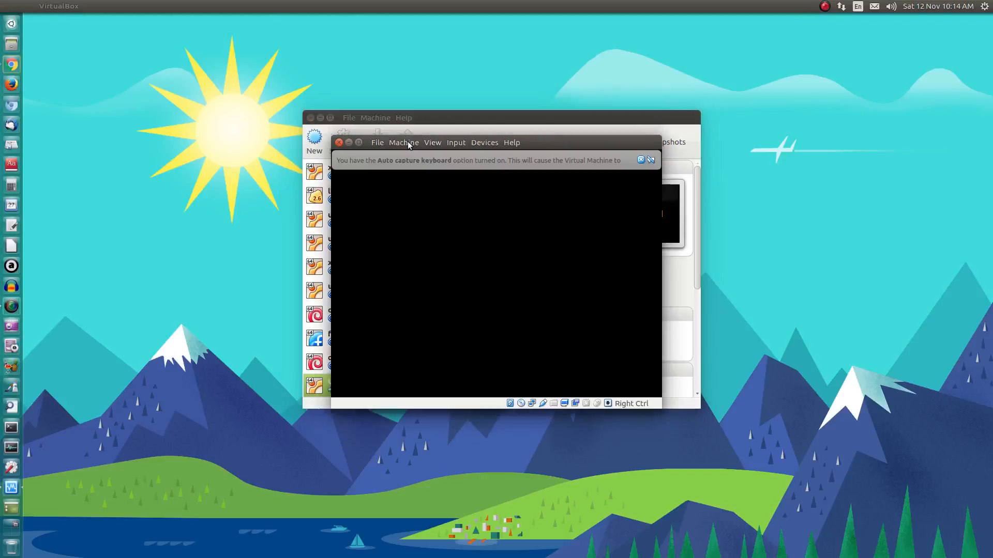
left_click(640, 161)
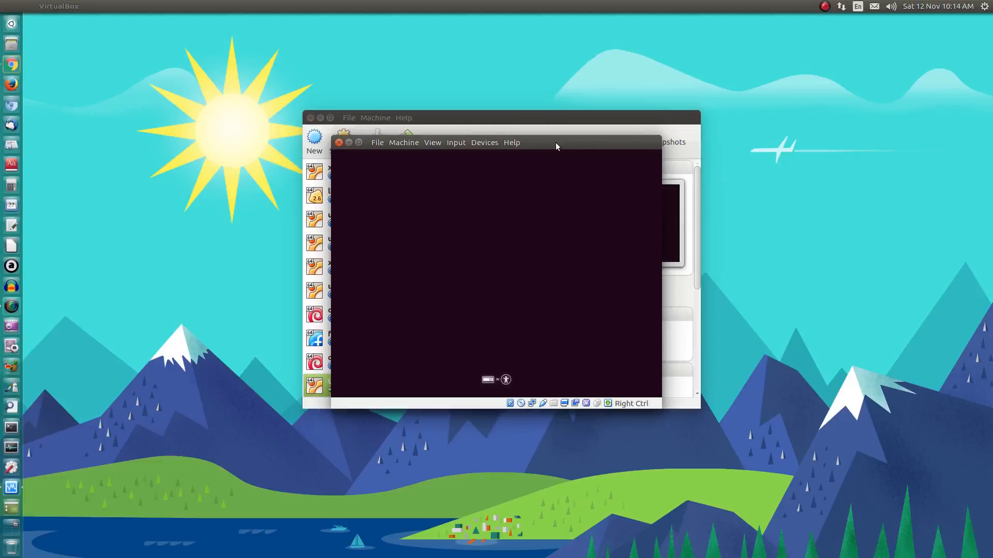
key("Return")
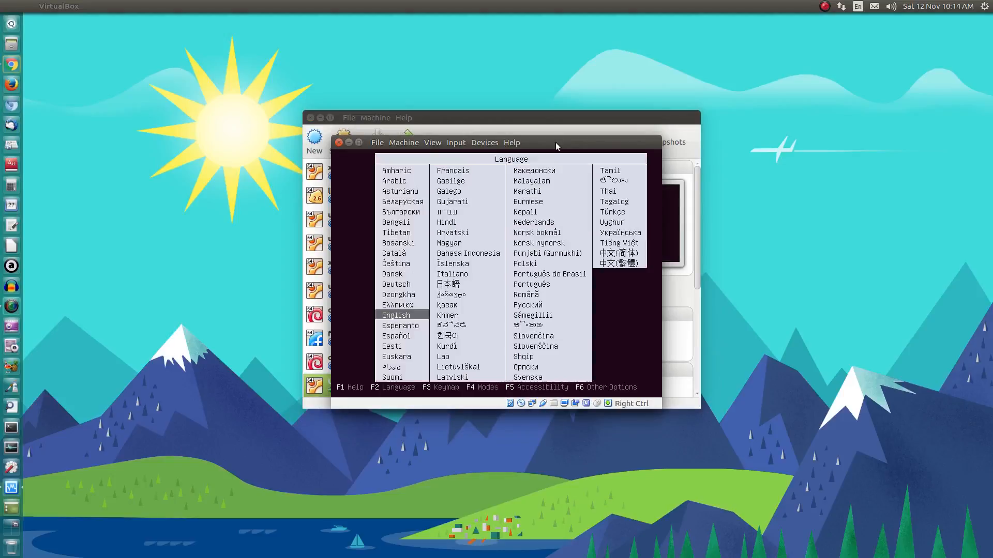
key("Return")
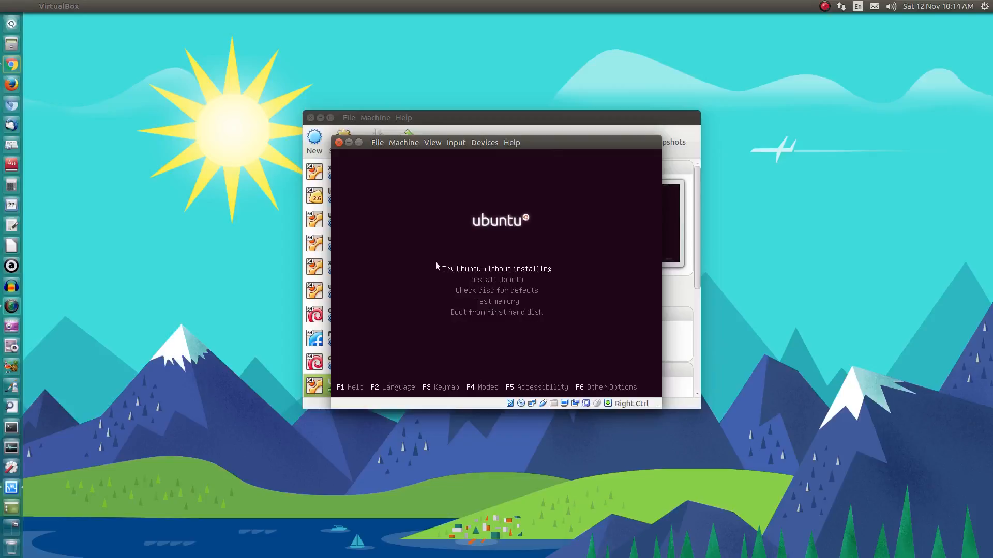
- Boot into Try Ubuntu without installing and dismiss the mouse integration notice
key("Down")
key("Up")
key("Return")
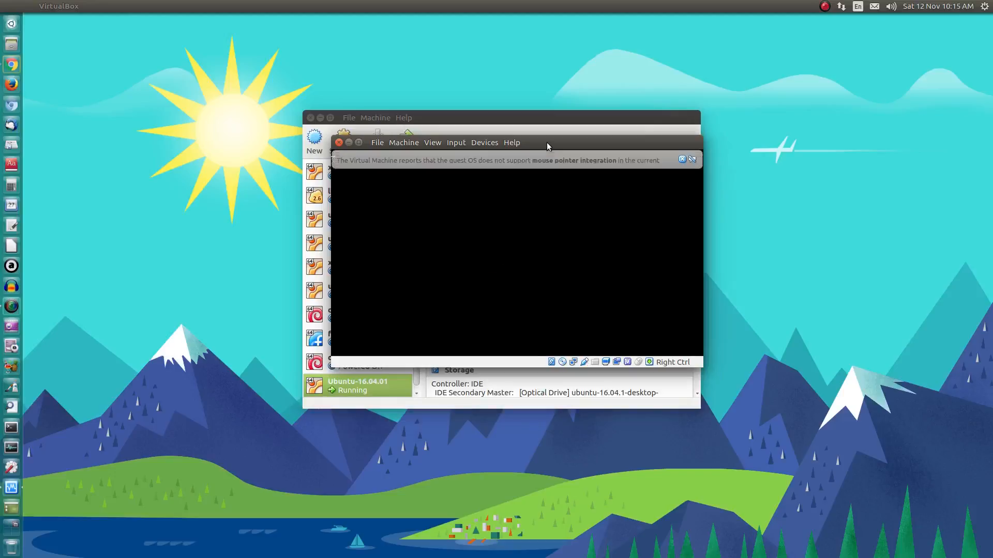
left_click_drag(547, 143, 521, 113)
left_click(658, 131)
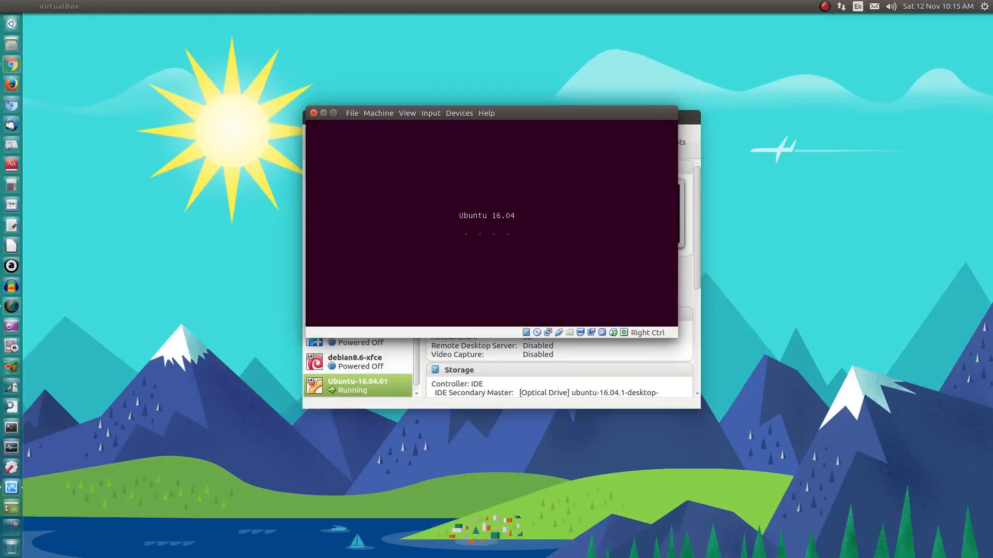
- Look through the VM window's View menu without changing anything
left_click(377, 113)
mouse_move(407, 113)
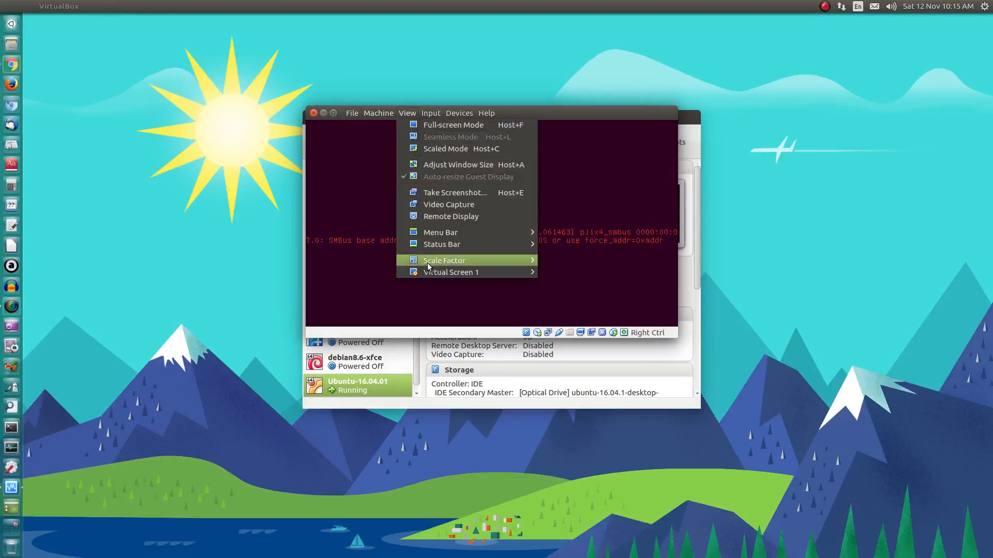
mouse_move(429, 273)
left_click(593, 111)
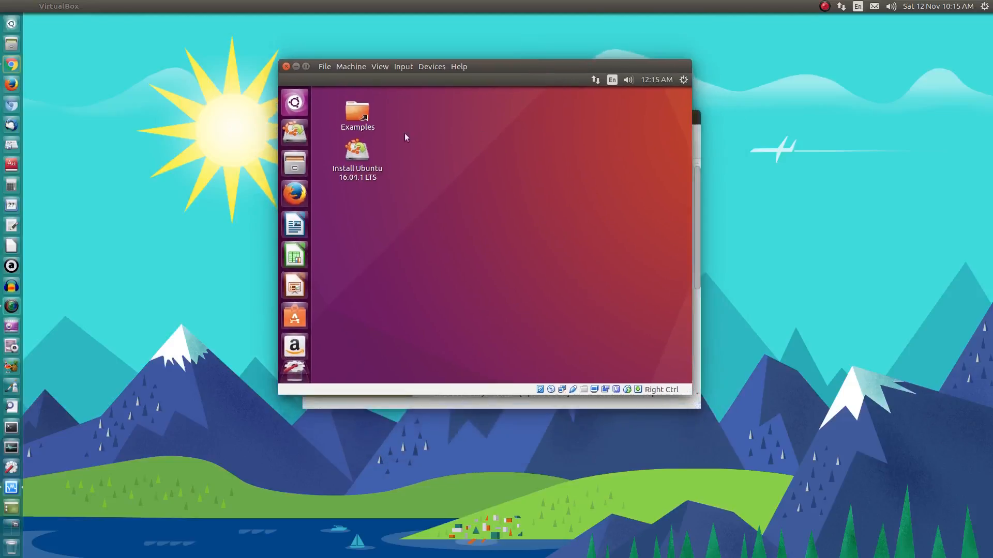
- Open and close the guest's Dash, then open its session menu
left_click(294, 103)
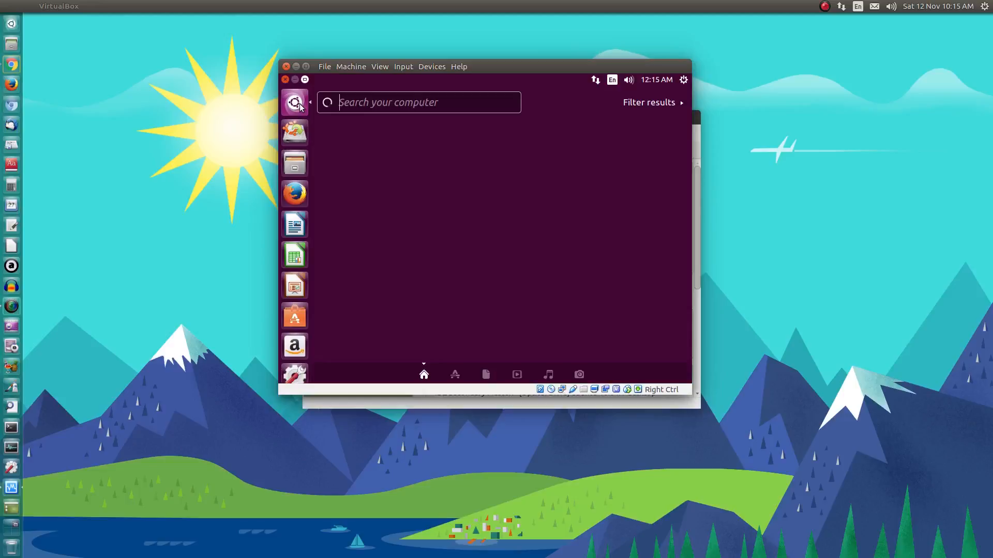
left_click(295, 103)
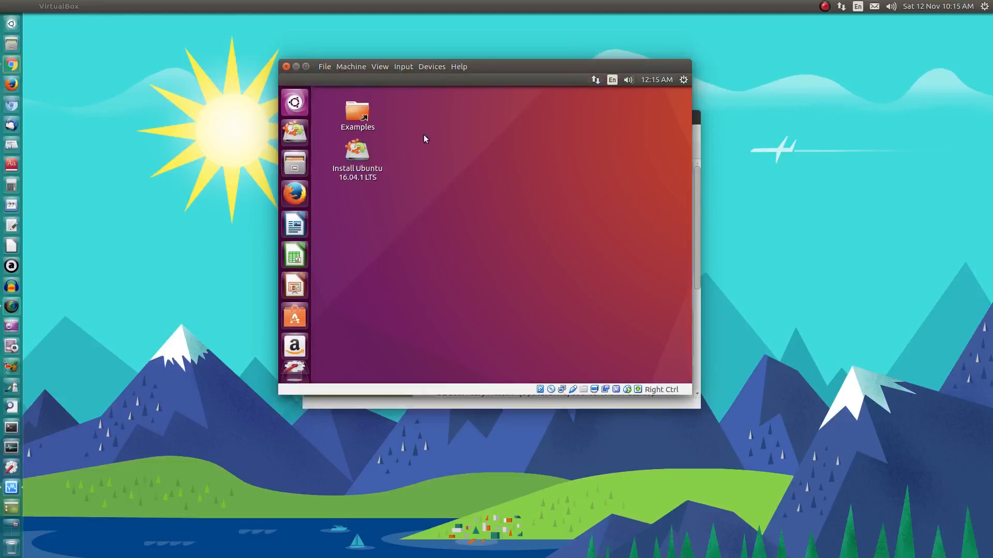
left_click(683, 80)
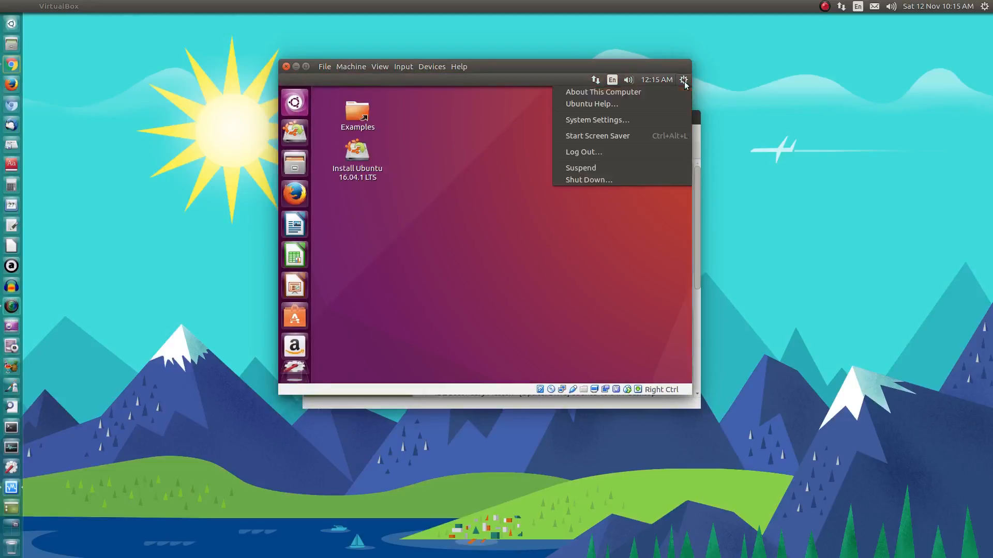
- Set the guest resolution to 1440 x 900 (16:10) in System Settings Displays and keep it
left_click(659, 120)
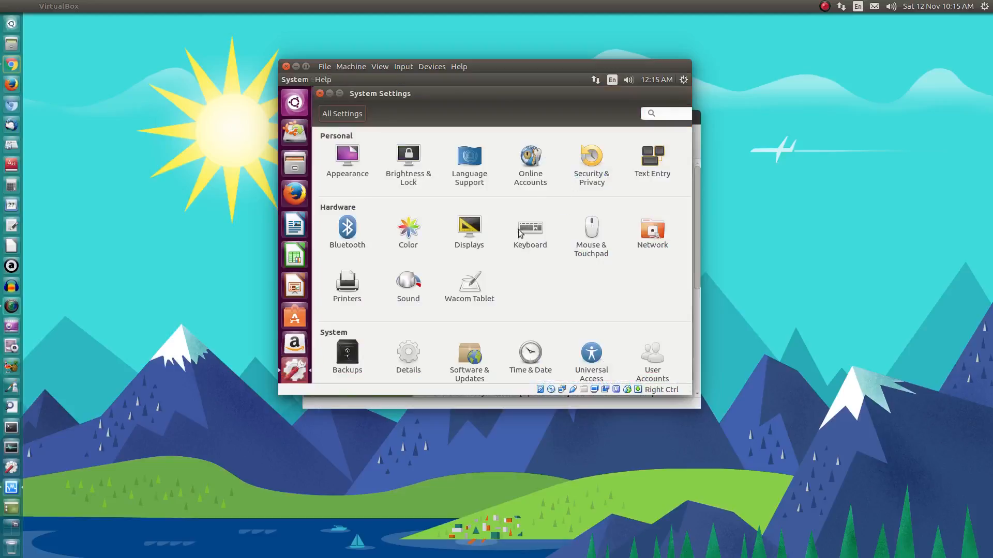
left_click(472, 228)
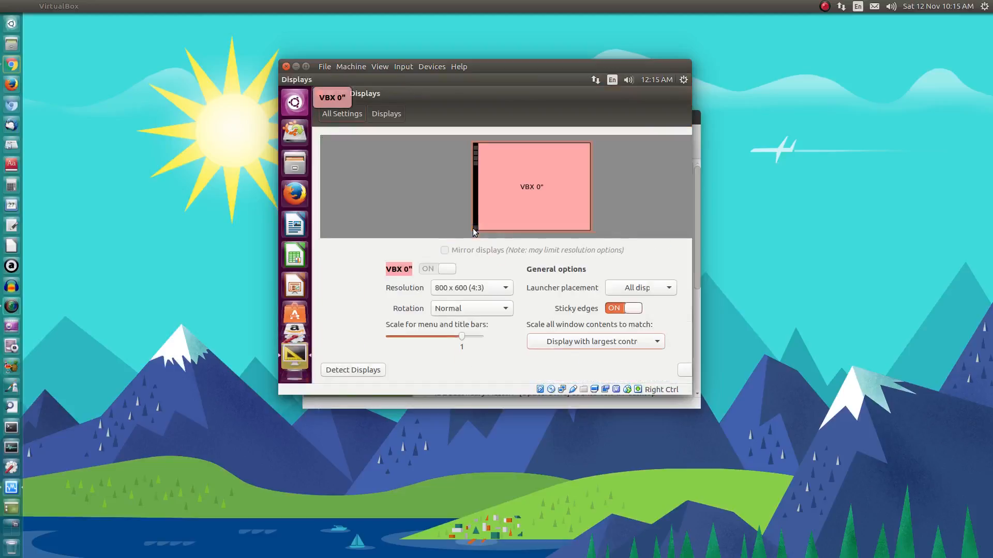
left_click(495, 288)
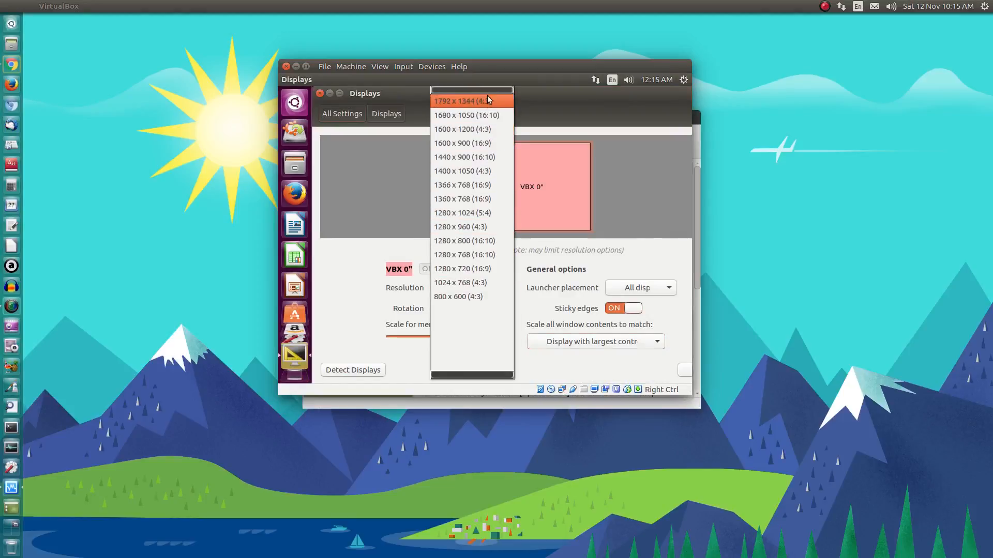
left_click(490, 157)
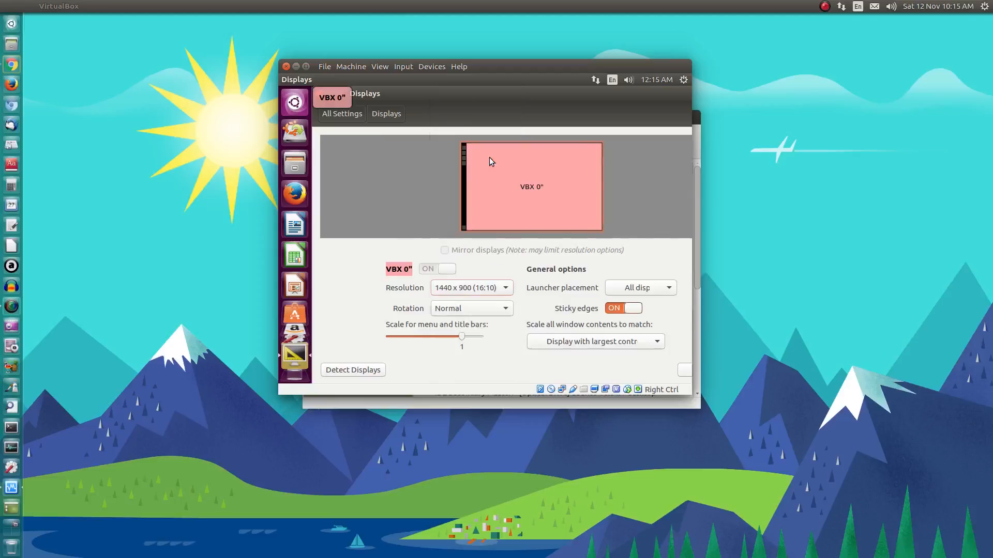
left_click(688, 381)
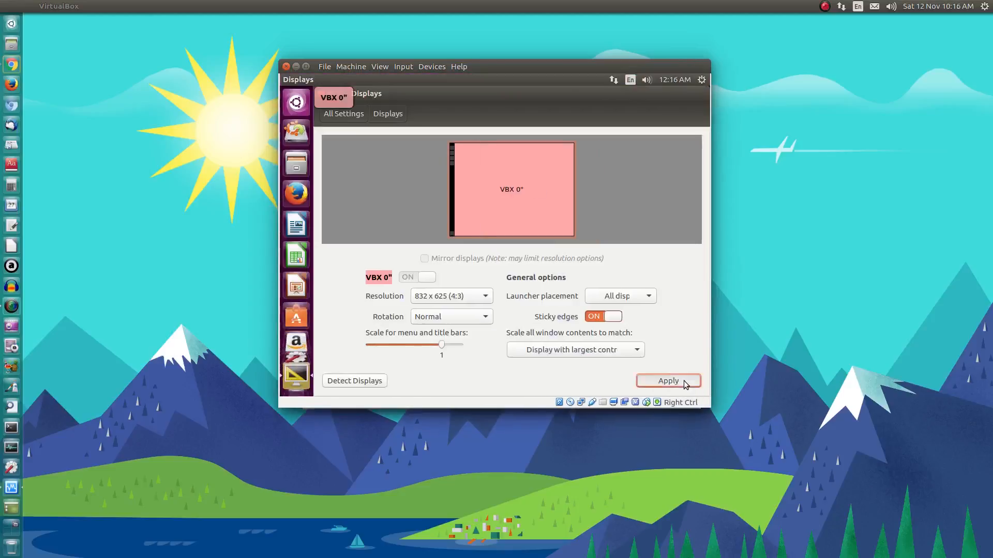
left_click(584, 234)
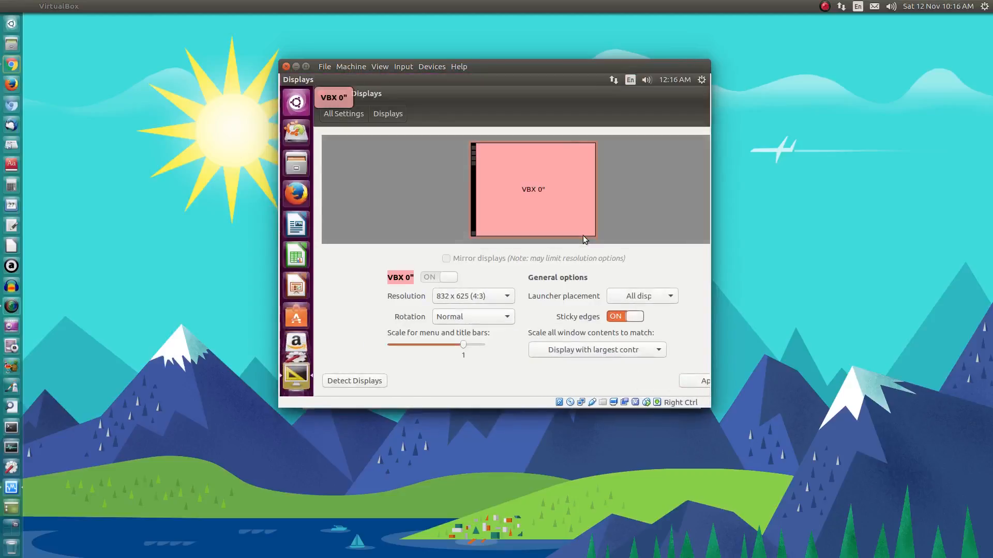
- Resize Virtual Screen 1 to 1440x900 from the View menu, apply, and keep the configuration
left_click(352, 67)
mouse_move(380, 67)
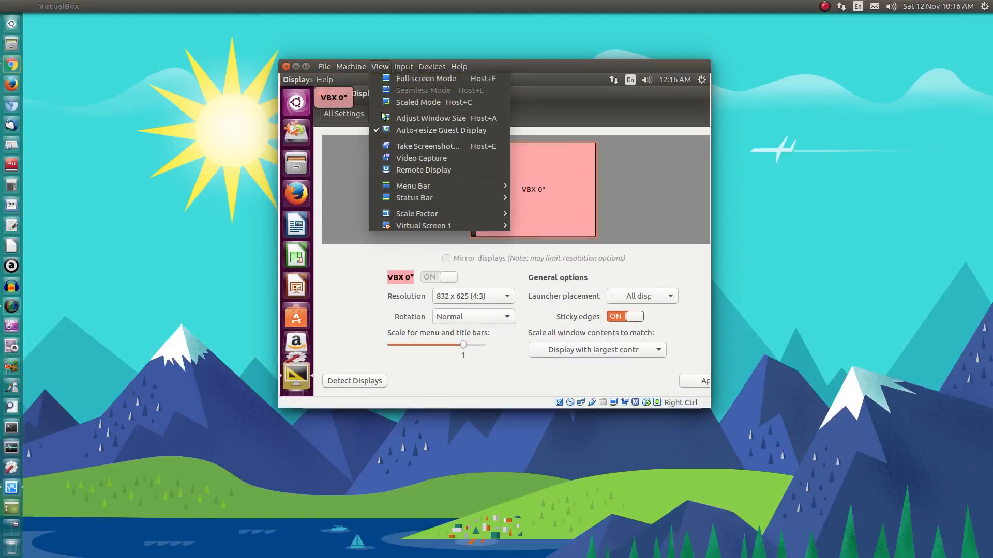
mouse_move(402, 225)
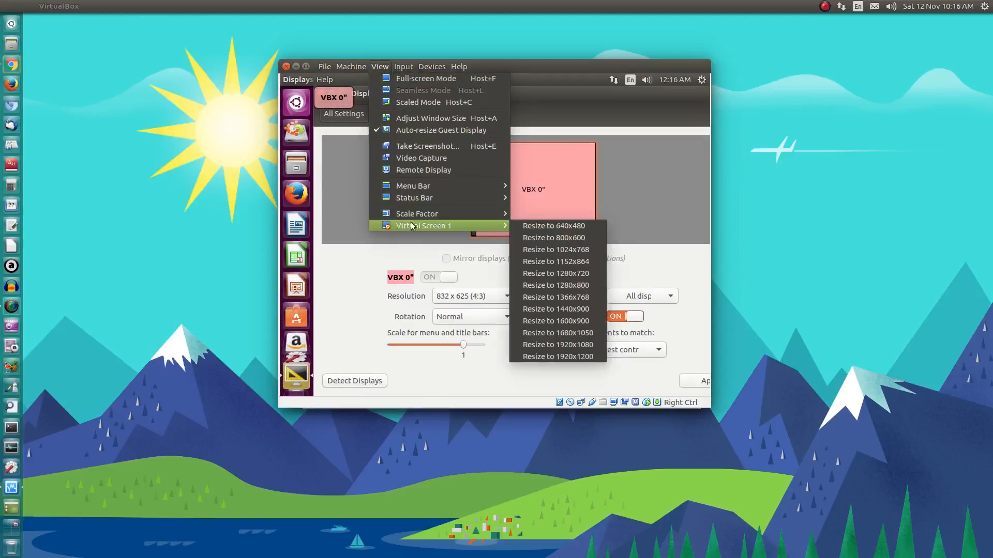
left_click(536, 308)
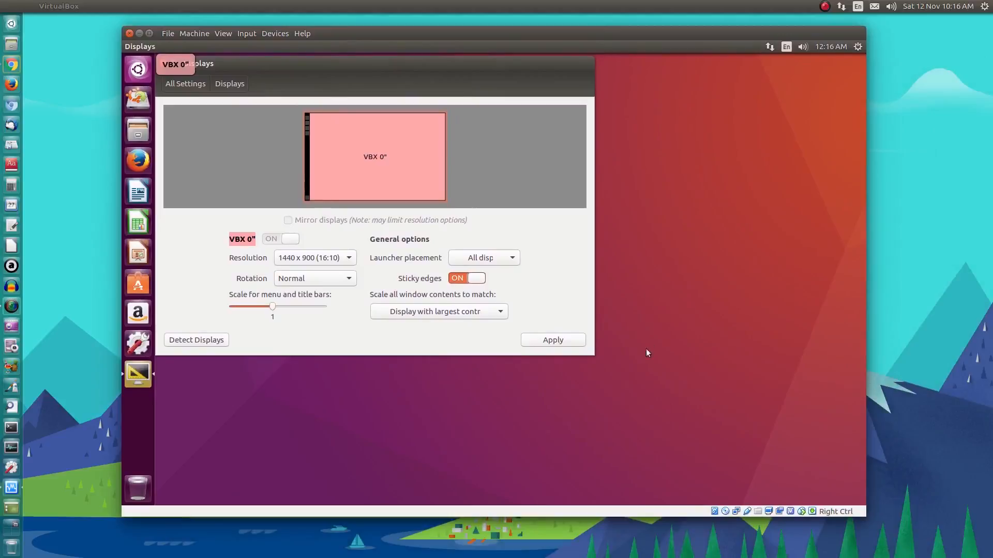
left_click(551, 340)
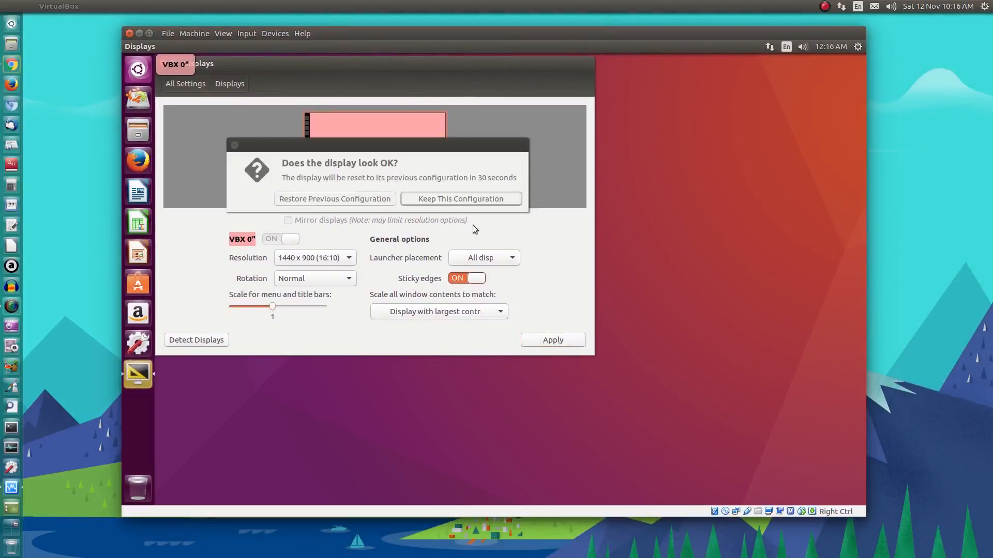
left_click(472, 201)
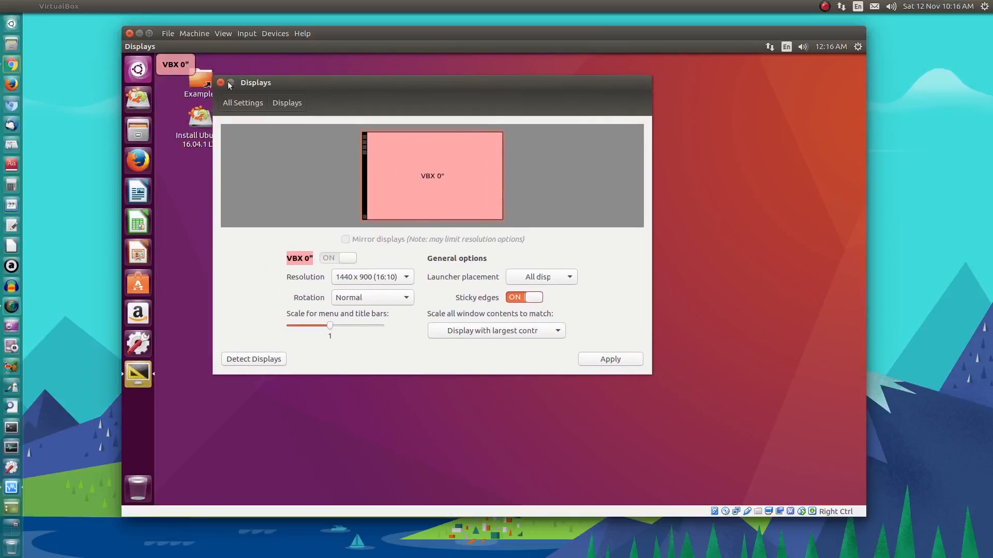
- Close the Displays window and disconnect the guest's wired Ethernet connection
left_click(221, 84)
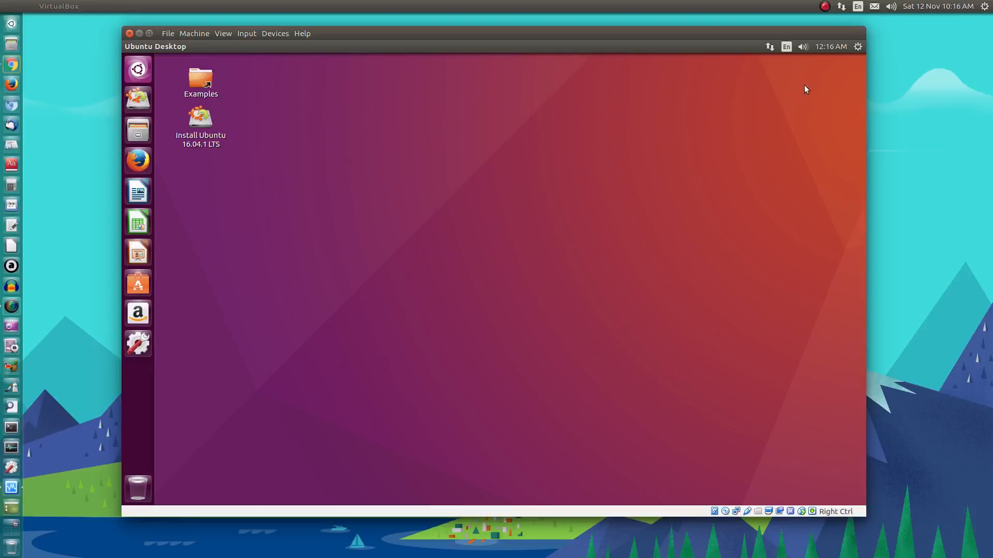
left_click(769, 47)
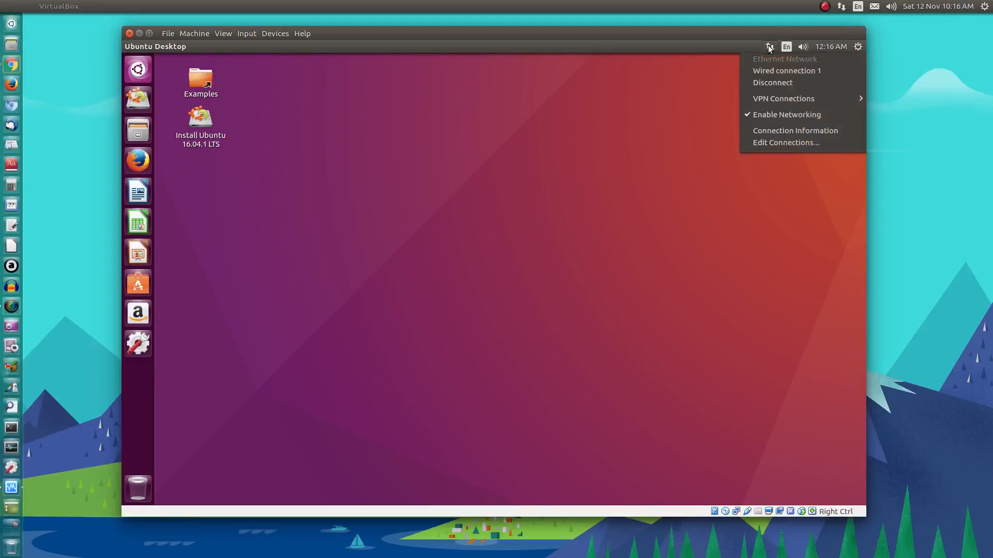
left_click(778, 84)
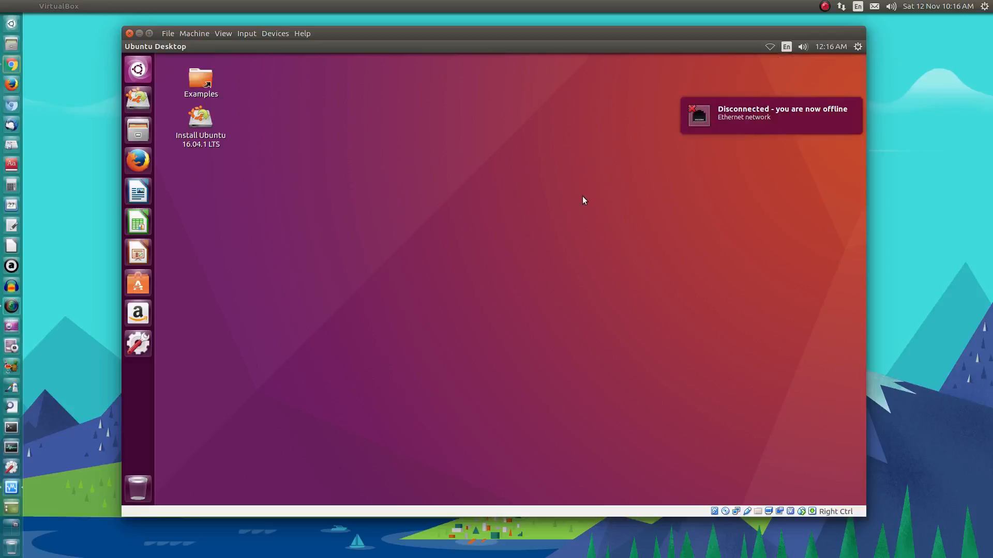
- Launch Install Ubuntu in English with third-party software, keeping Erase disk, and choose Install Now
double_click(205, 126)
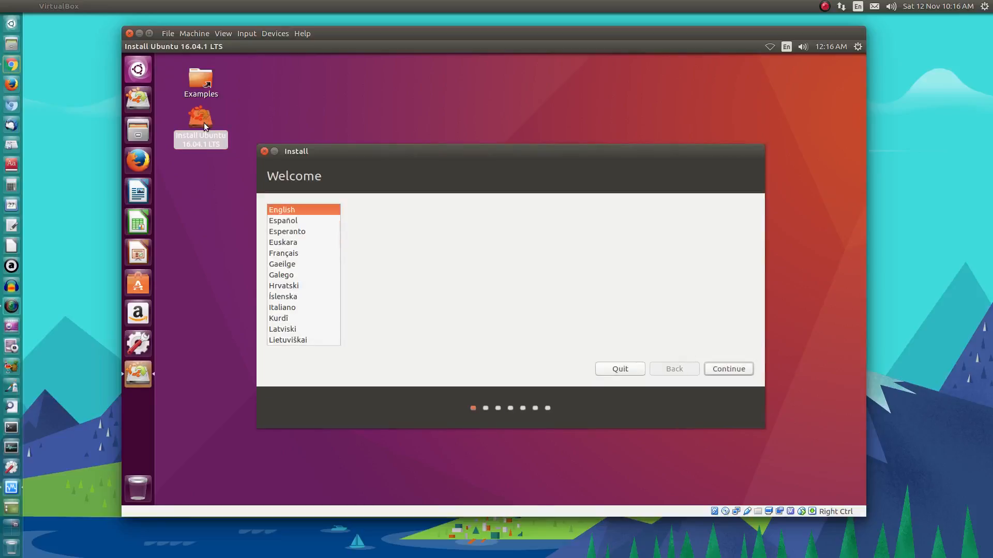
left_click(725, 364)
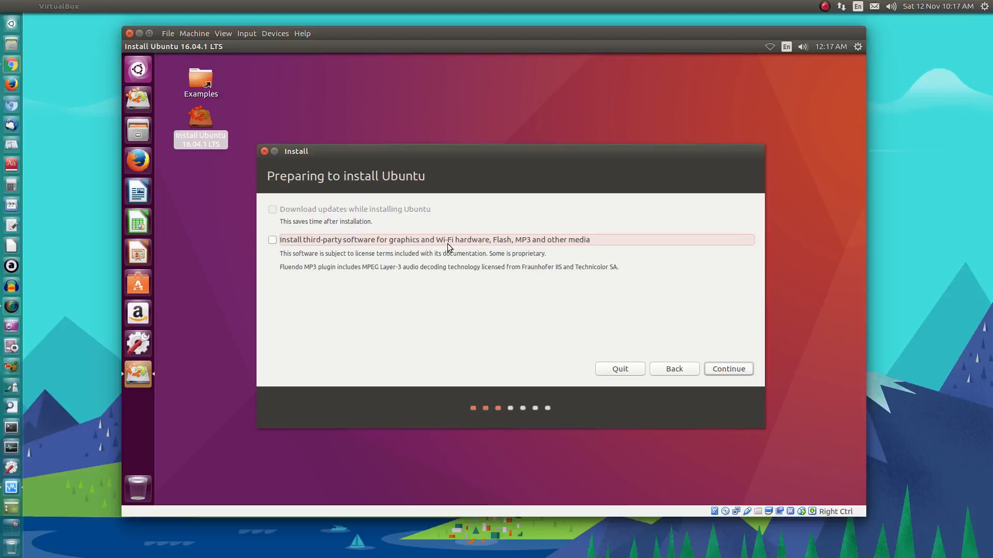
left_click(274, 241)
left_click(731, 372)
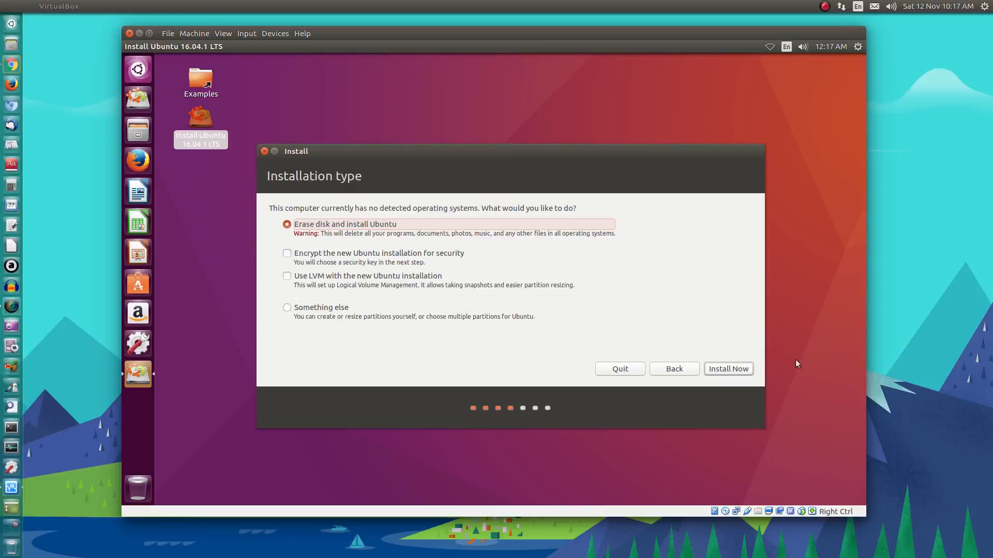
left_click(737, 369)
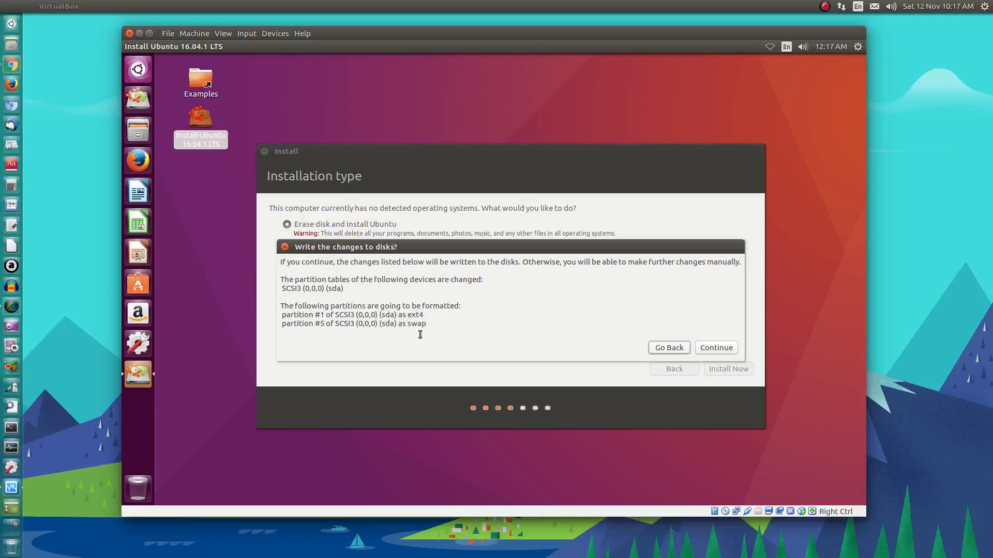
- Confirm writing the disk changes, set the time zone to Brisbane and keep English (US) keyboard
left_click(725, 347)
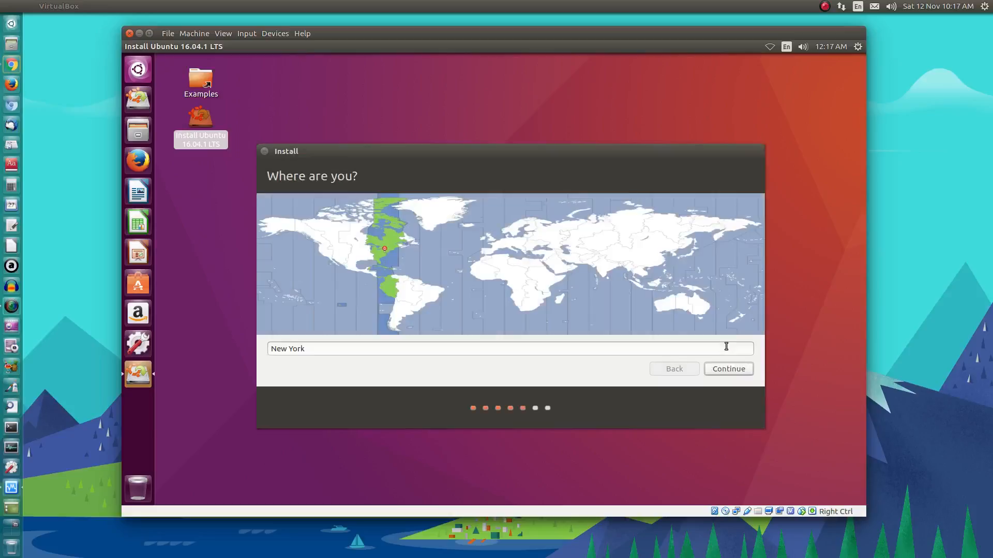
left_click(707, 305)
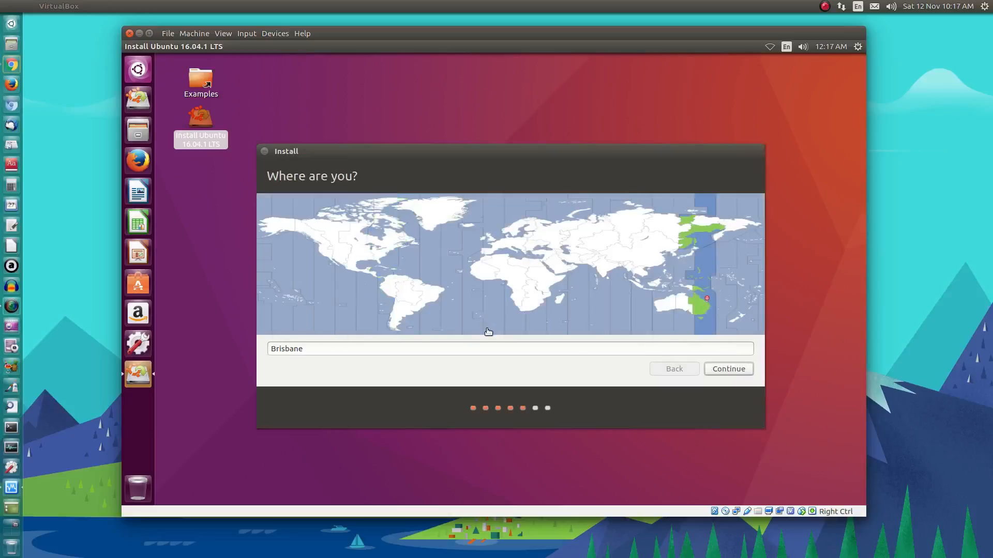
left_click(722, 370)
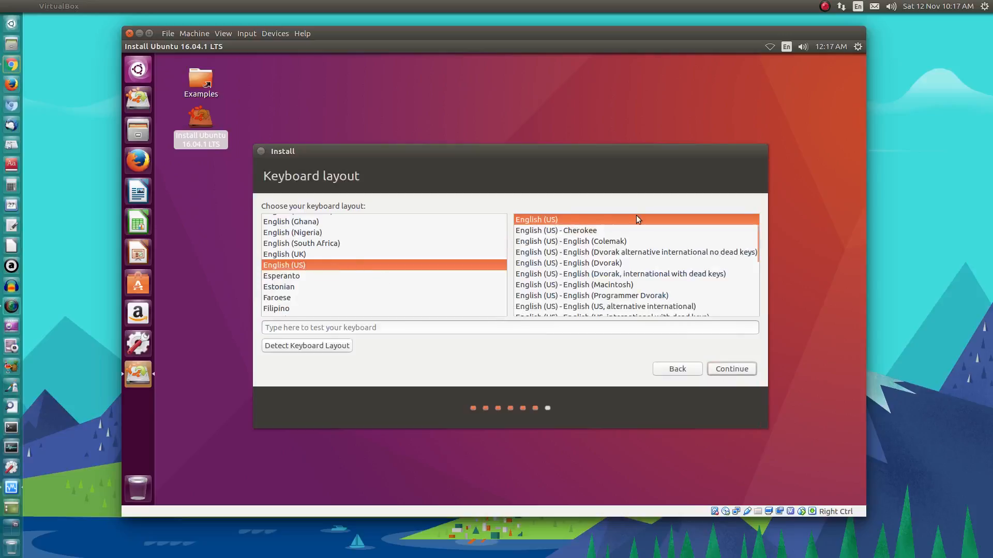
left_click(732, 369)
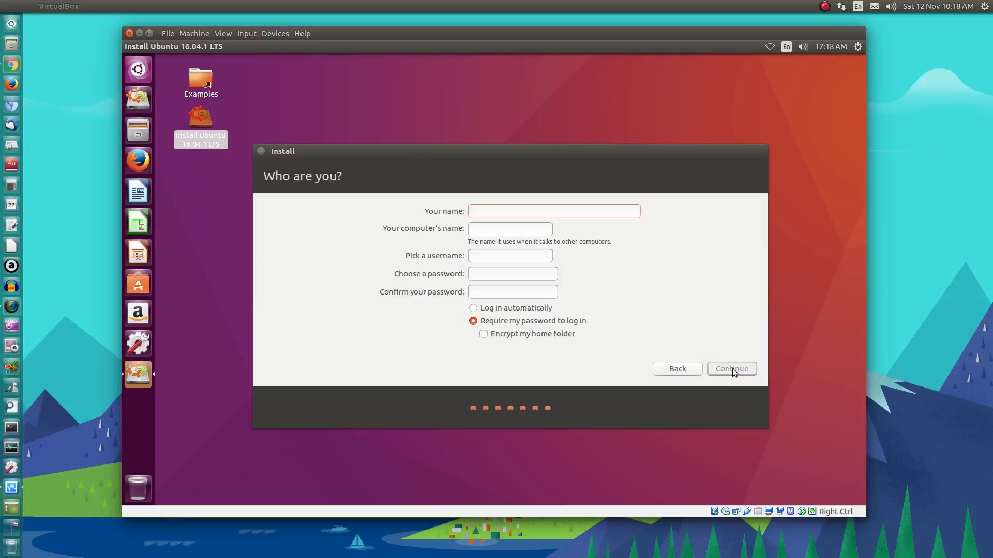
- Enter the name vbox and change the computer name to zenial
type("vbox")
left_click(541, 229)
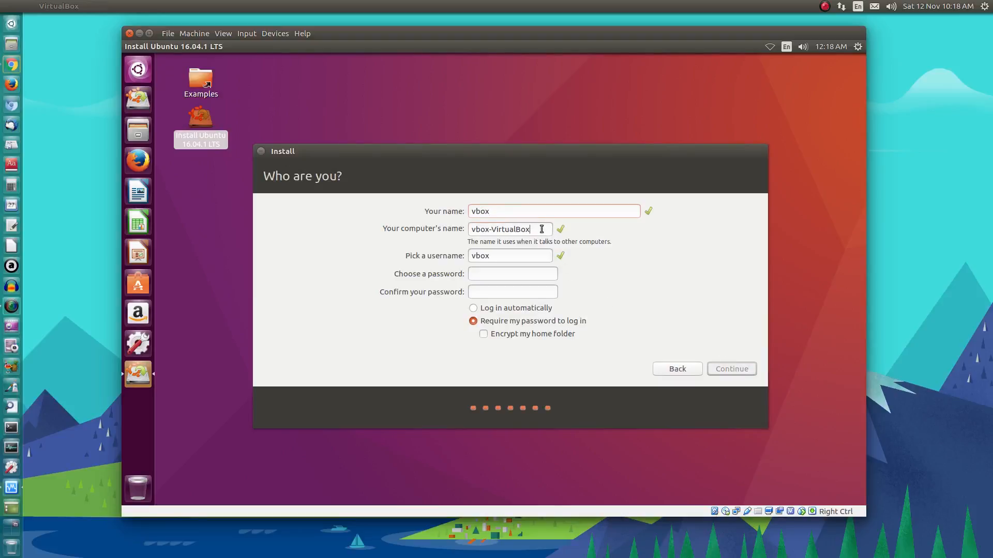
key("BackSpace")
key("BackSpace")
key("BackSpace")
key("BackSpace")
key("BackSpace")
key("BackSpace")
key("BackSpace")
key("BackSpace")
key("BackSpace")
key("BackSpace")
key("BackSpace")
key("BackSpace")
key("BackSpace")
key("BackSpace")
key("BackSpace")
type("zenia")
- Enter and confirm the account password, then start the installation
left_click(480, 276)
type("12345")
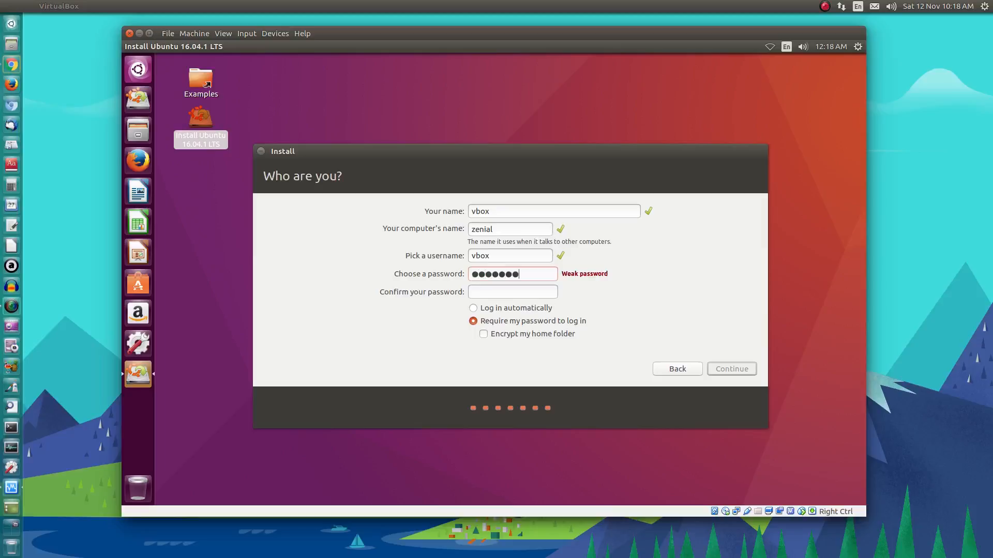
type("•")
key("BackSpace")
key("BackSpace")
key("BackSpace")
key("BackSpace")
key("BackSpace")
key("BackSpace")
key("BackSpace")
key("BackSpace")
type("•••••••")
left_click(487, 293)
type("•••••••")
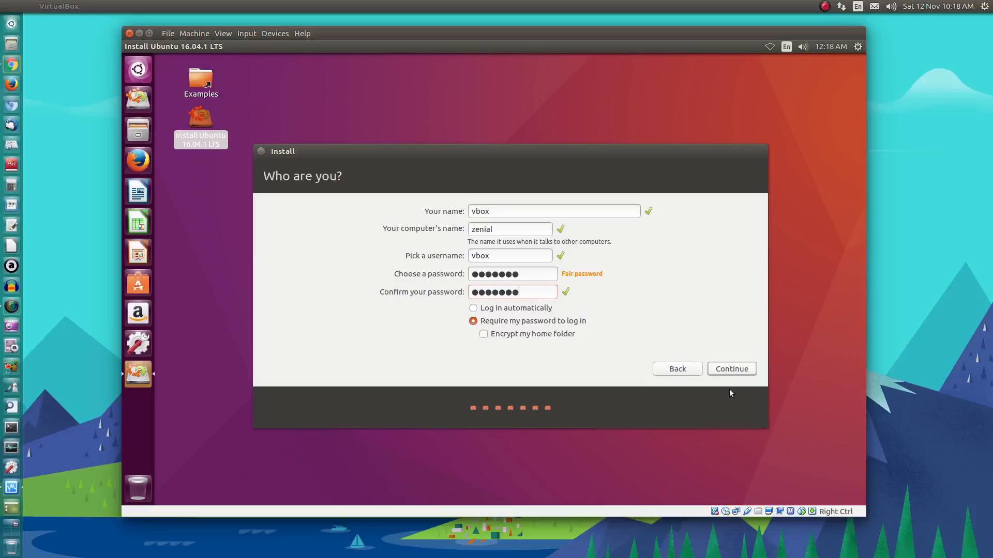
left_click(730, 372)
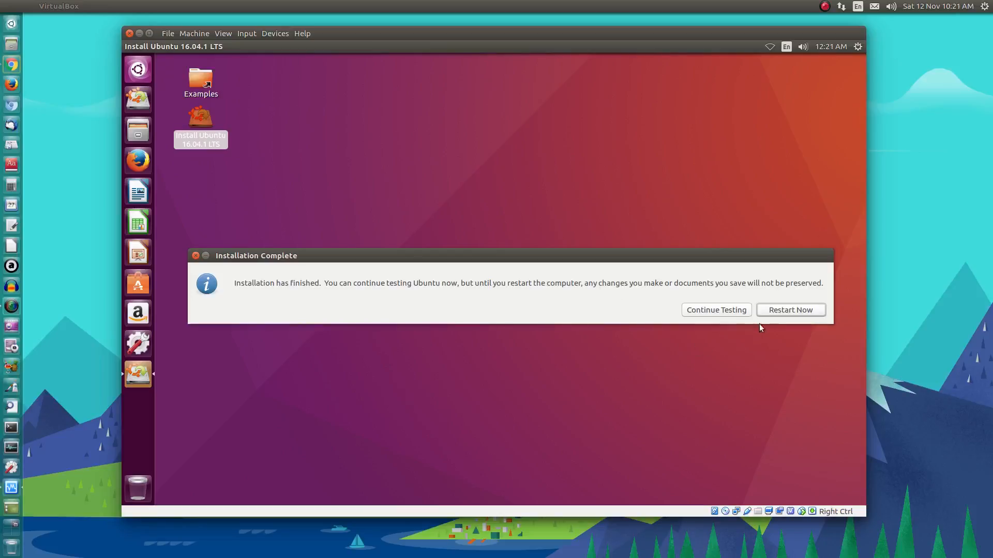
- Restart the guest and confirm the installation medium is removed to boot Ubuntu
left_click(780, 309)
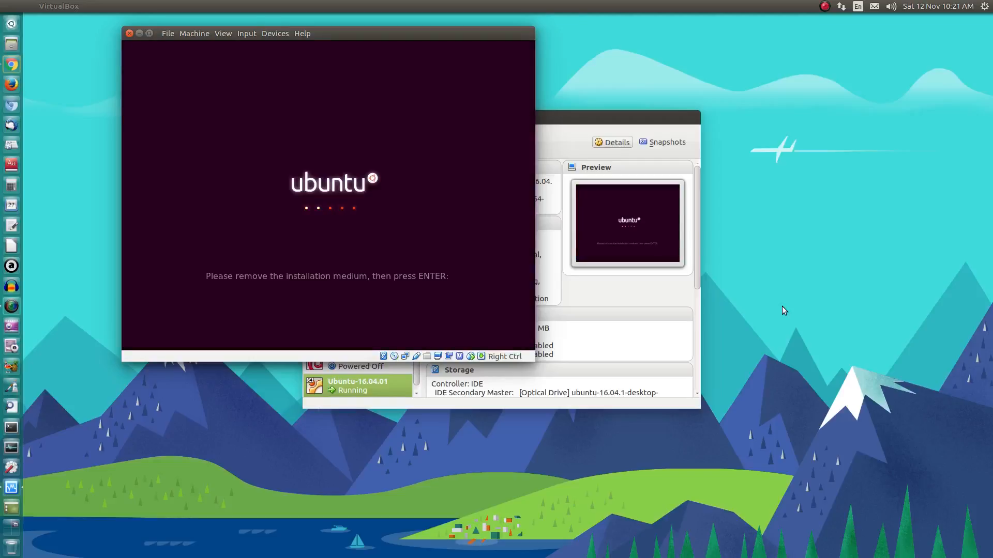
key("Return")
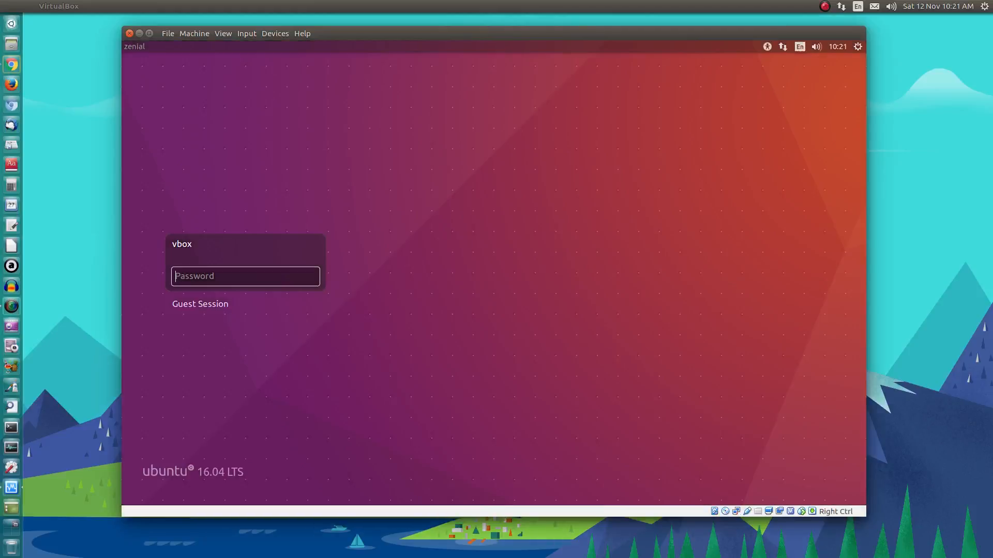
- Log in as vbox with the account password and close the Keyboard Shortcuts overlay
type("•••••••")
key("Return")
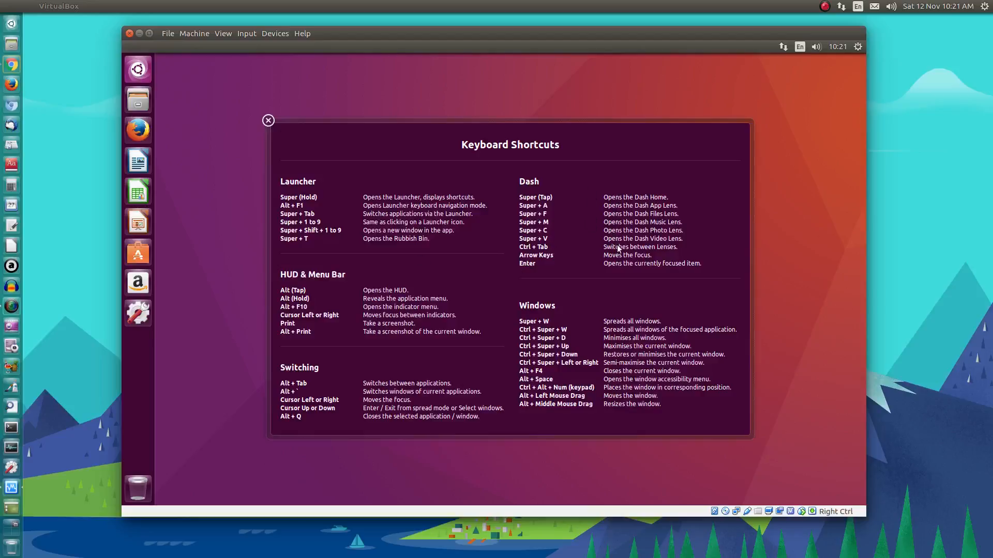
left_click(268, 120)
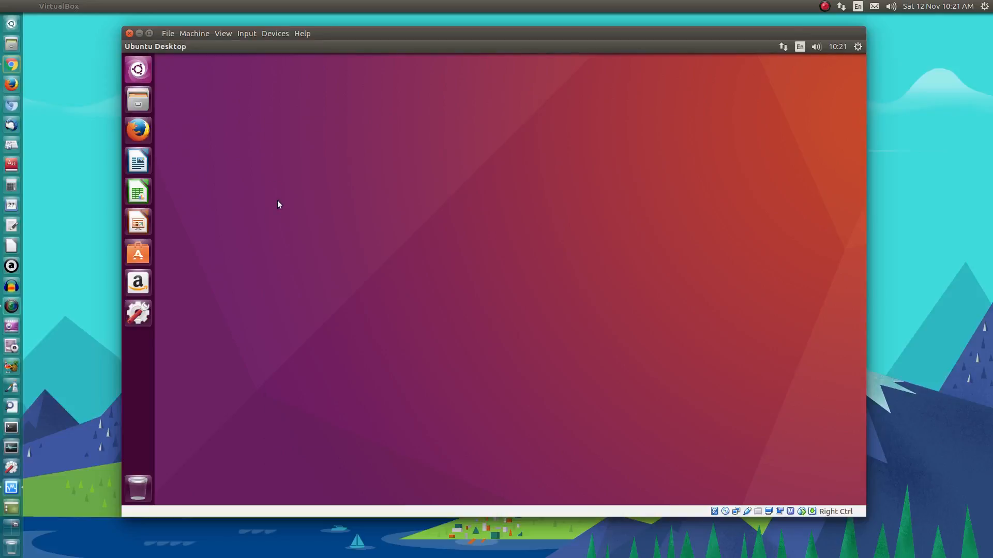